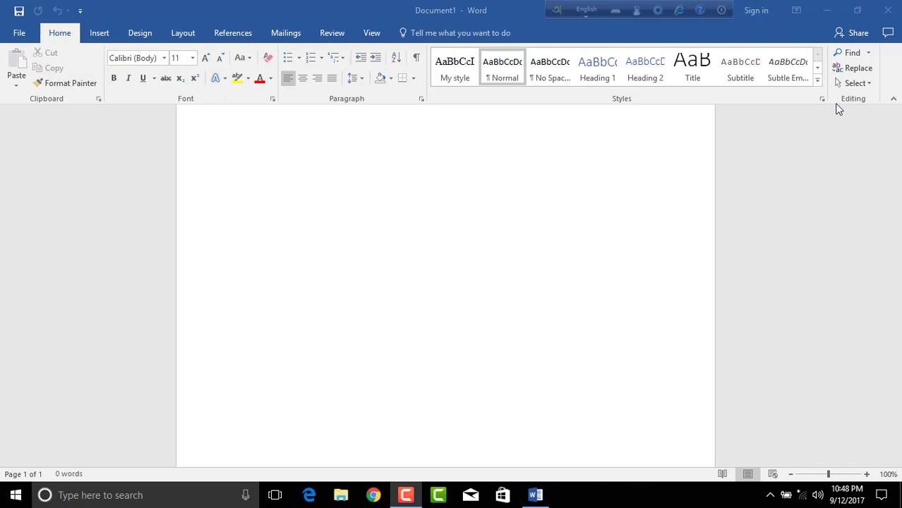
- Switch the blank Document1 to the Insert tab's commands
{"action": "left_click", "coordinate": [102, 36]}
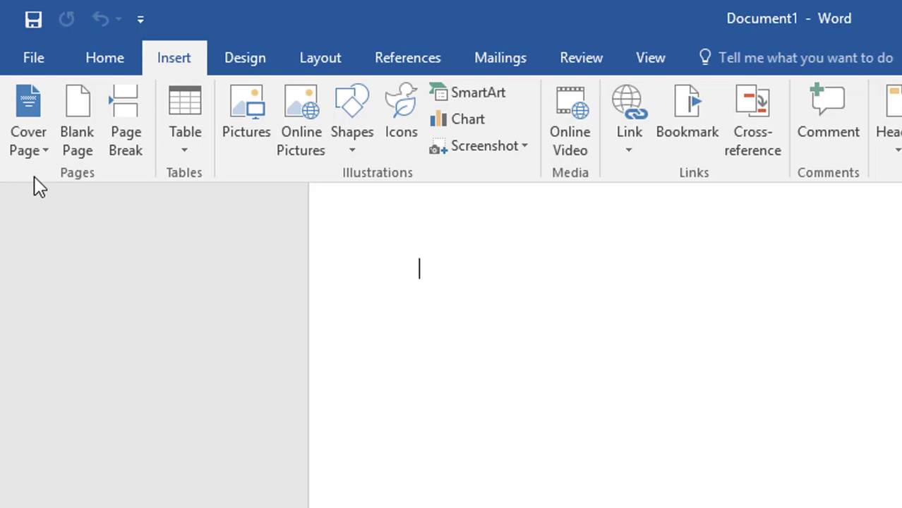
- Open the Cover Page gallery and browse the built-in designs from Austin to Whisp
{"action": "left_click", "coordinate": [14, 147]}
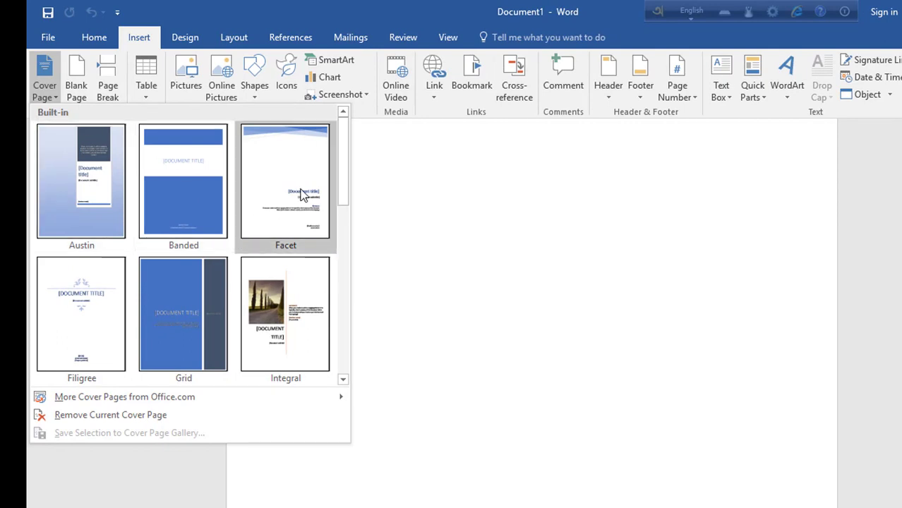
{"action": "left_click_drag", "start_coordinate": [346, 195], "coordinate": [341, 253]}
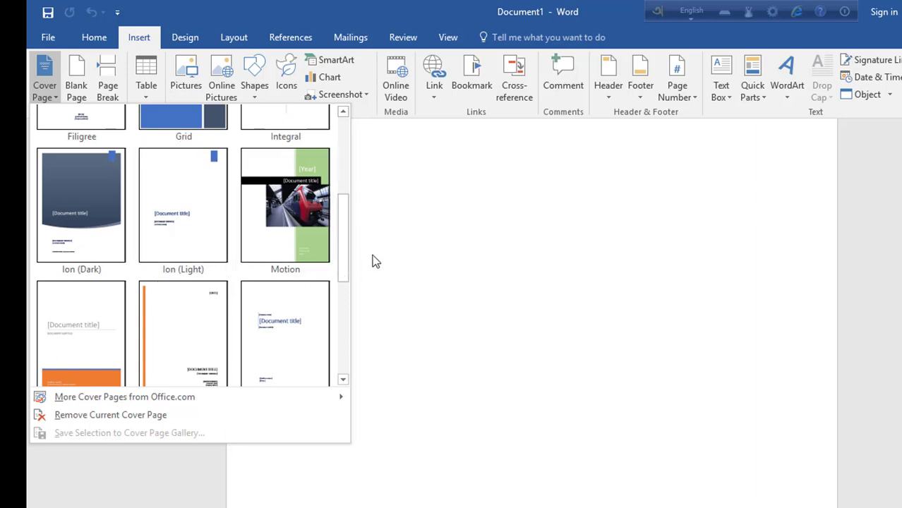
{"action": "left_click_drag", "start_coordinate": [346, 258], "coordinate": [342, 327]}
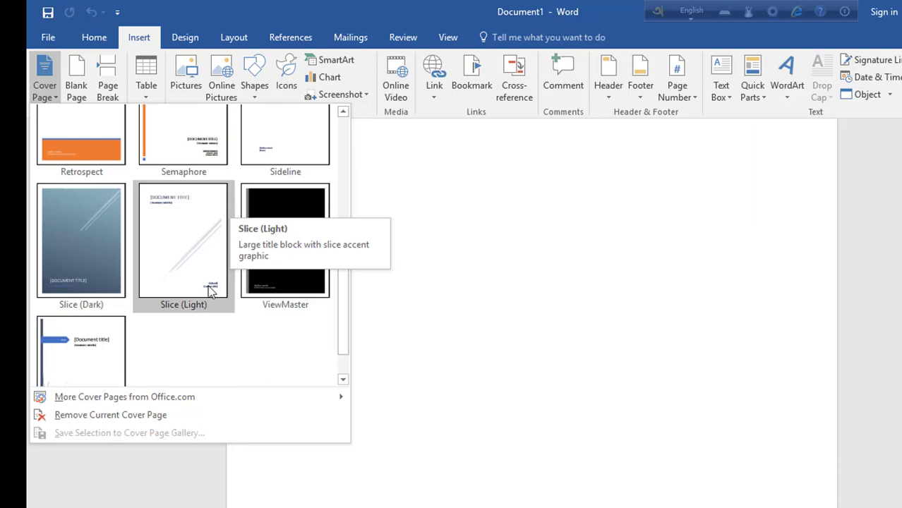
{"action": "mouse_move", "coordinate": [339, 317]}
{"action": "left_mouse_down"}
{"action": "mouse_move", "coordinate": [356, 193]}
{"action": "mouse_move", "coordinate": [348, 260]}
{"action": "left_mouse_up"}
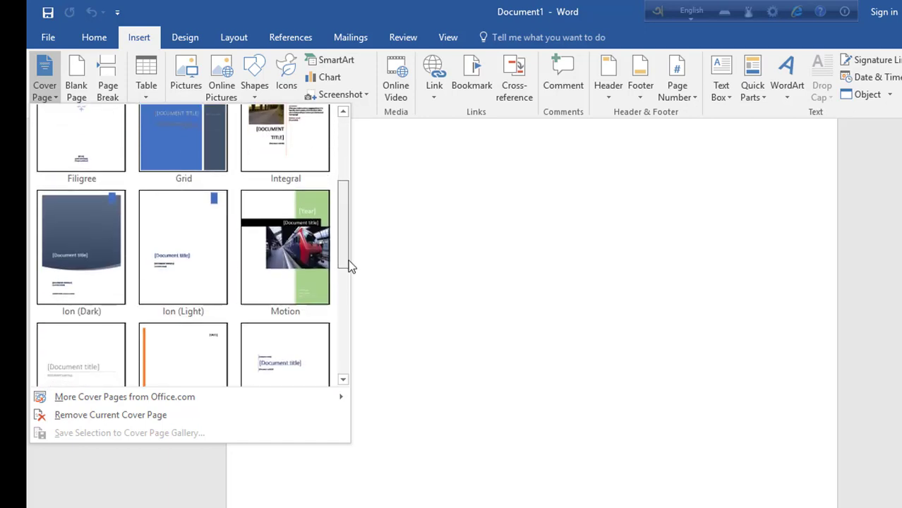
- Insert the Motion cover page with its train photo and green year panel
{"action": "left_click", "coordinate": [299, 222]}
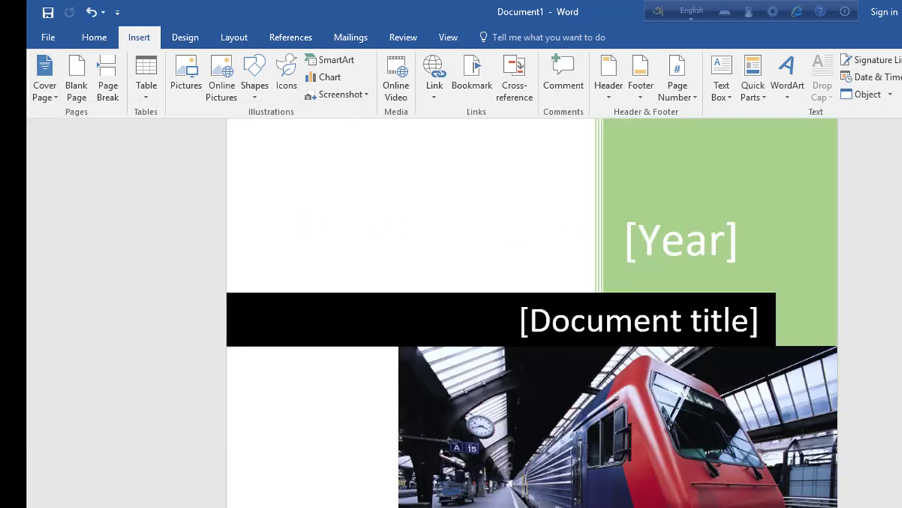
{"action": "scroll", "coordinate": [531, 314], "scroll_direction": "down", "scroll_amount": 4}
{"action": "scroll", "coordinate": [531, 314], "scroll_direction": "down", "scroll_amount": 8}
{"action": "scroll", "coordinate": [532, 314], "scroll_direction": "down", "scroll_amount": 5}
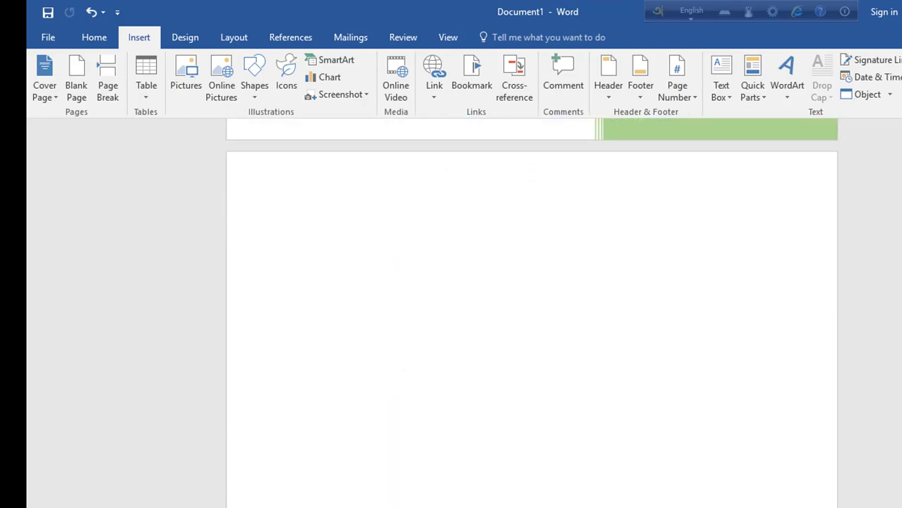
{"action": "scroll", "coordinate": [532, 313], "scroll_direction": "up", "scroll_amount": 7}
{"action": "scroll", "coordinate": [532, 314], "scroll_direction": "up", "scroll_amount": 5}
{"action": "scroll", "coordinate": [531, 314], "scroll_direction": "up", "scroll_amount": 2}
{"action": "scroll", "coordinate": [532, 313], "scroll_direction": "down", "scroll_amount": 1}
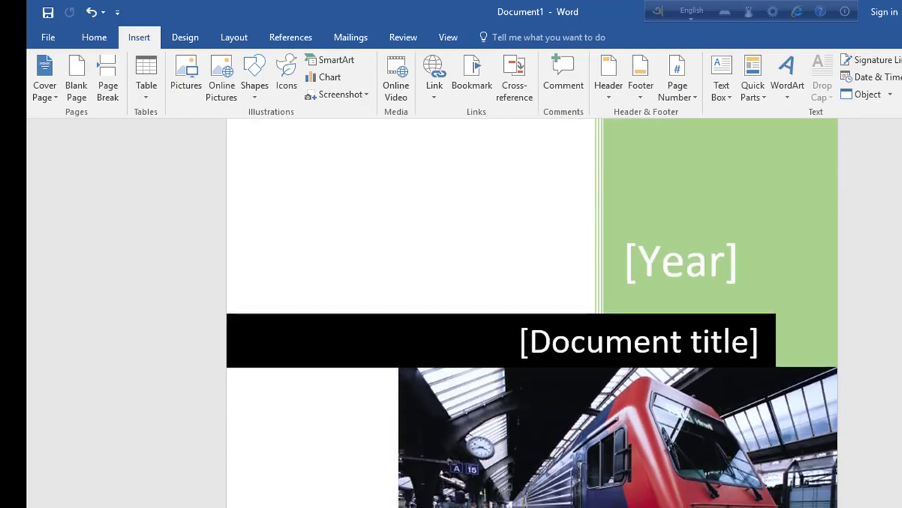
{"action": "scroll", "coordinate": [532, 313], "scroll_direction": "down", "scroll_amount": 8}
{"action": "scroll", "coordinate": [586, 276], "scroll_direction": "down", "scroll_amount": 3}
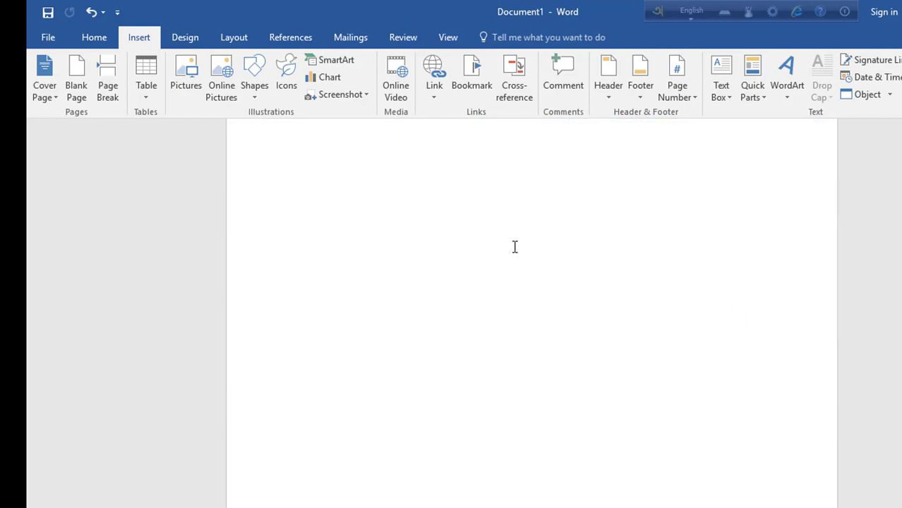
- Put the caret on the blank second page and review the document
{"action": "left_click", "coordinate": [274, 182]}
{"action": "scroll", "coordinate": [870, 312], "scroll_direction": "up", "scroll_amount": 1}
{"action": "scroll", "coordinate": [890, 283], "scroll_direction": "up", "scroll_amount": 2}
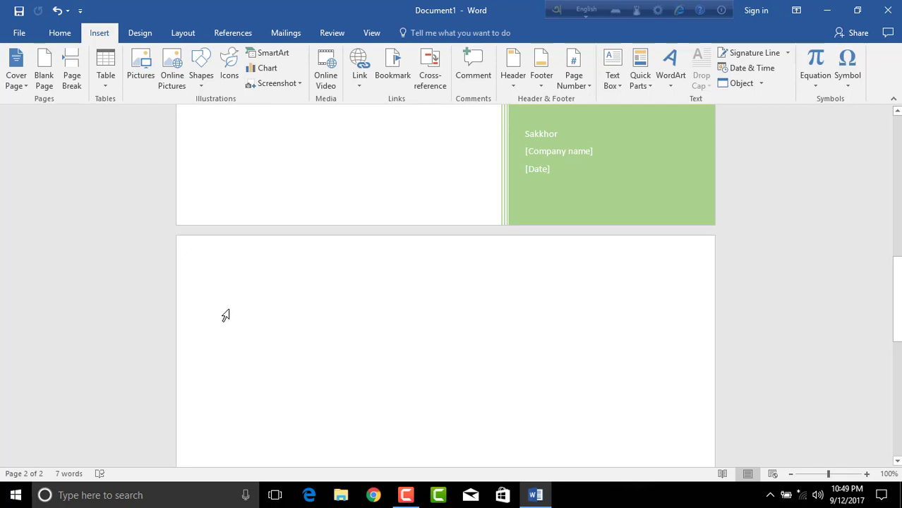
{"action": "left_click_drag", "start_coordinate": [897, 296], "coordinate": [897, 159]}
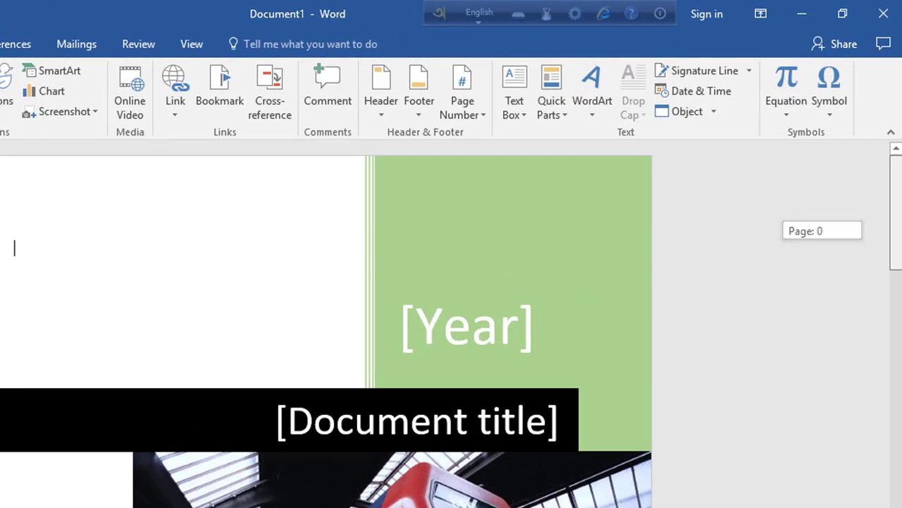
{"action": "scroll", "coordinate": [172, 208], "scroll_direction": "down", "scroll_amount": 10}
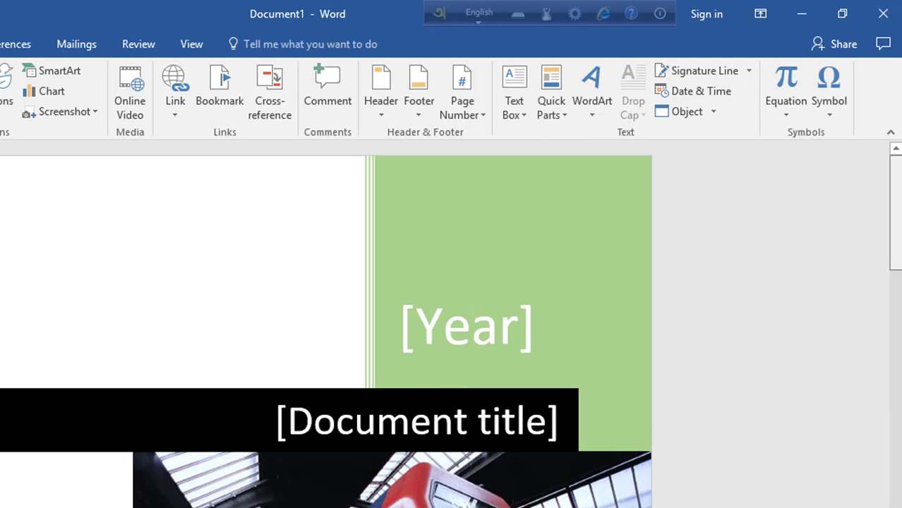
{"action": "scroll", "coordinate": [730, 271], "scroll_direction": "down", "scroll_amount": 2}
{"action": "left_click", "coordinate": [431, 239]}
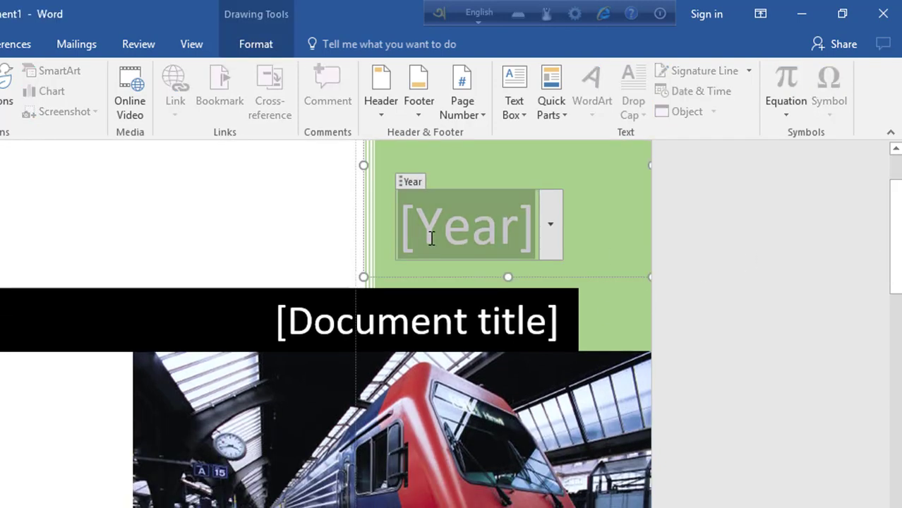
{"action": "left_click", "coordinate": [551, 225]}
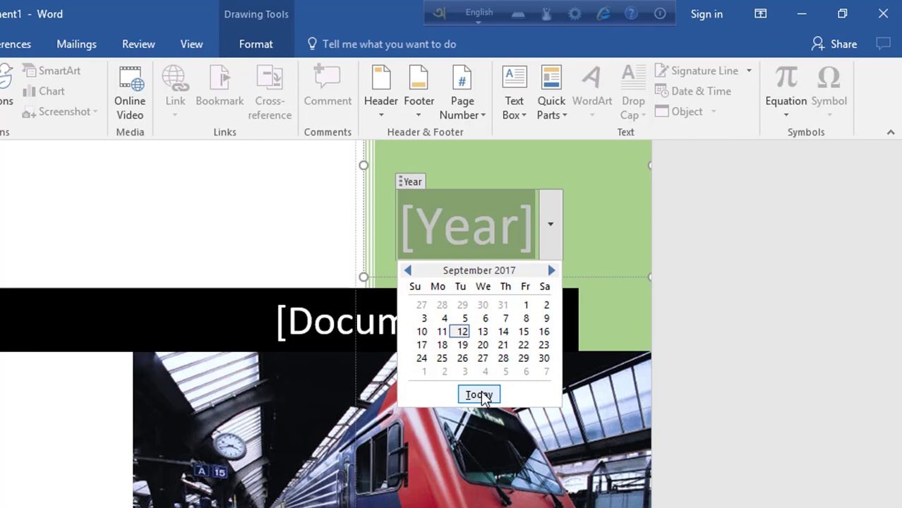
{"action": "left_click", "coordinate": [265, 233]}
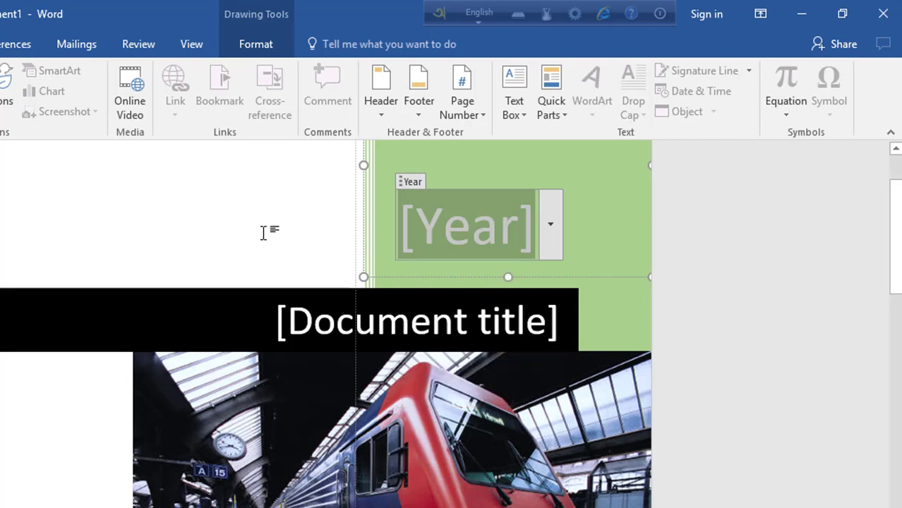
{"action": "left_click_drag", "start_coordinate": [895, 233], "coordinate": [895, 261]}
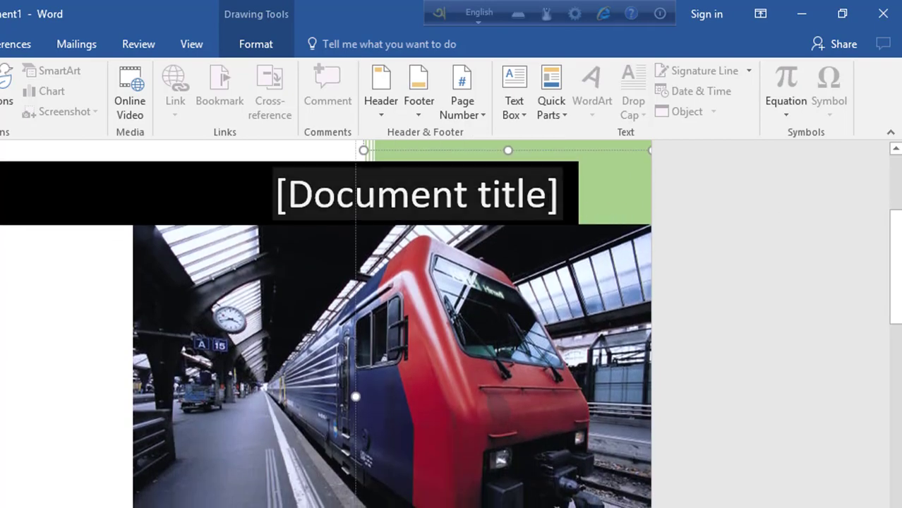
- Replace the [Document title] placeholder on the black title banner with HJKHG
{"action": "left_click", "coordinate": [538, 194]}
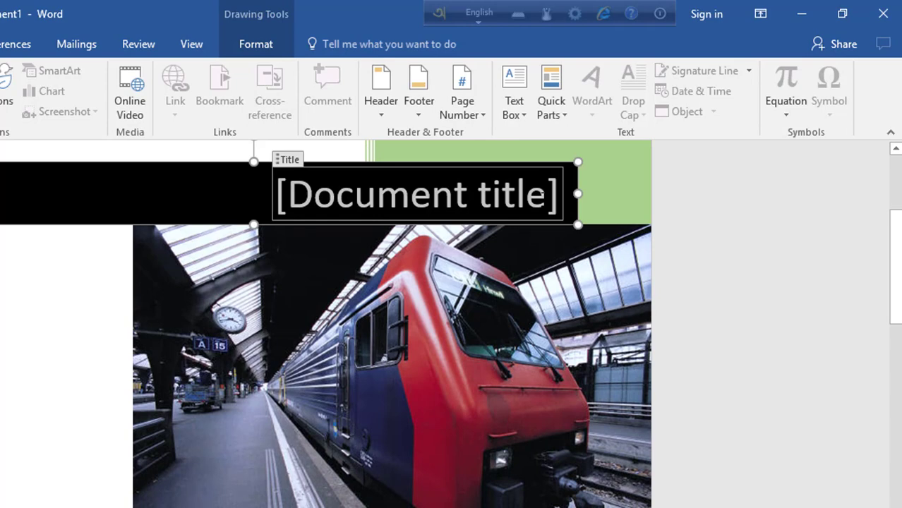
{"action": "left_click", "coordinate": [468, 199]}
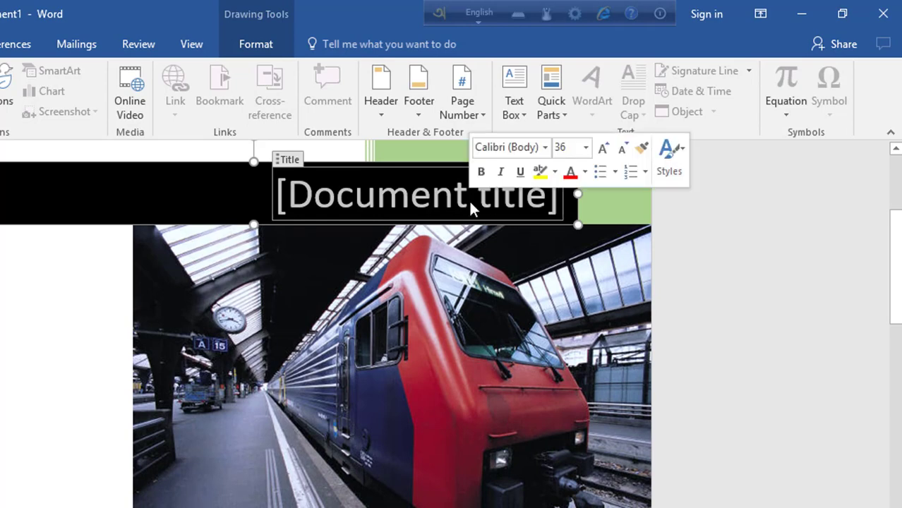
{"action": "left_click", "coordinate": [291, 192]}
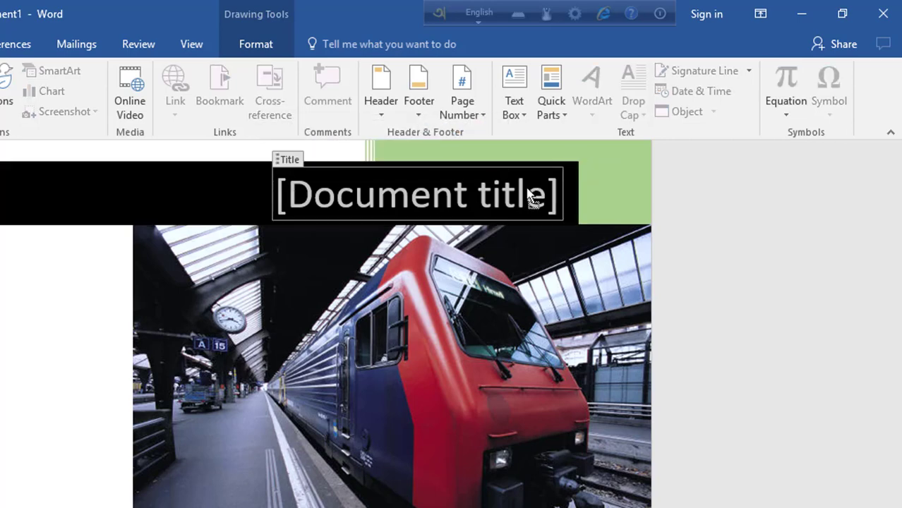
{"action": "type", "text": "HJKHG"}
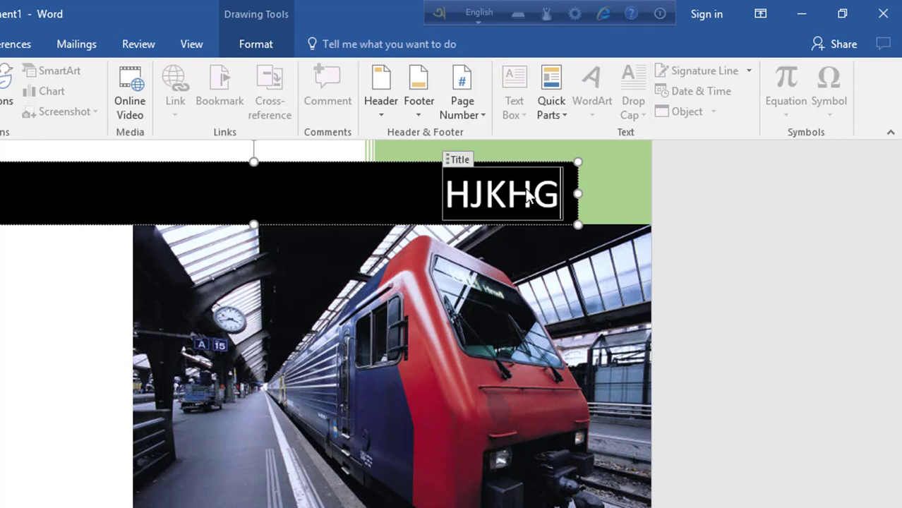
{"action": "left_click", "coordinate": [13, 314]}
{"action": "scroll", "coordinate": [248, 298], "scroll_direction": "up", "scroll_amount": 3}
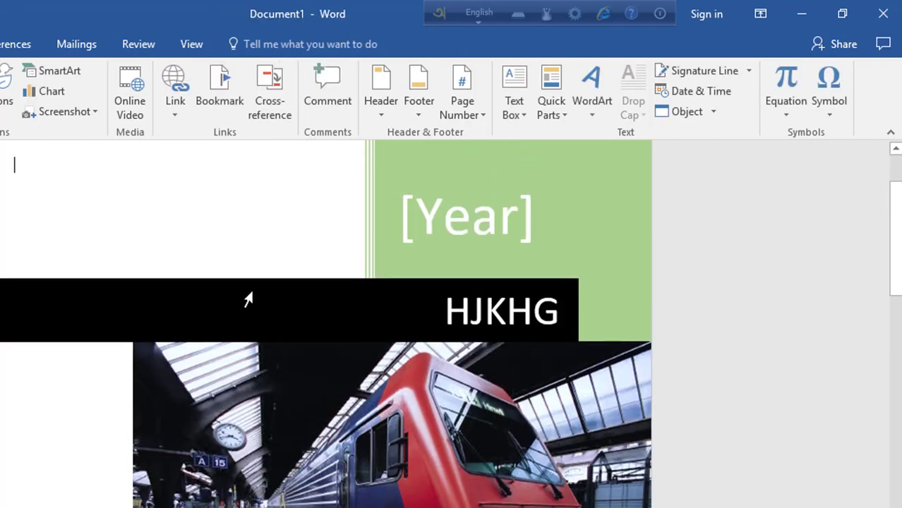
{"action": "scroll", "coordinate": [660, 456], "scroll_direction": "down", "scroll_amount": 3}
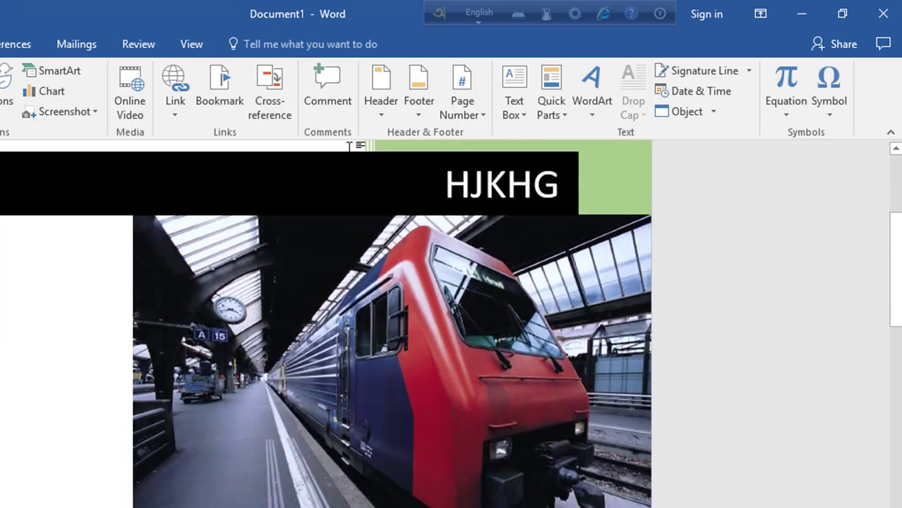
{"action": "left_click", "coordinate": [354, 187]}
{"action": "scroll", "coordinate": [317, 169], "scroll_direction": "up", "scroll_amount": 3}
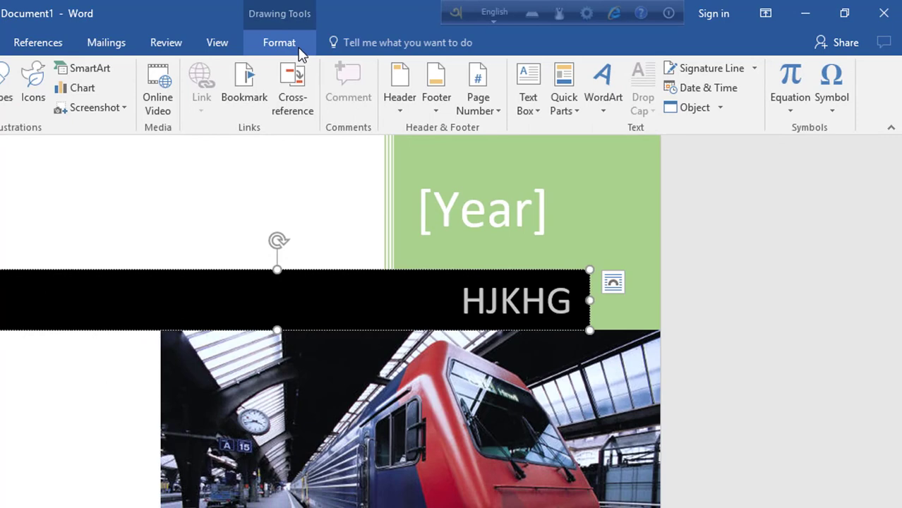
{"action": "left_click", "coordinate": [278, 52]}
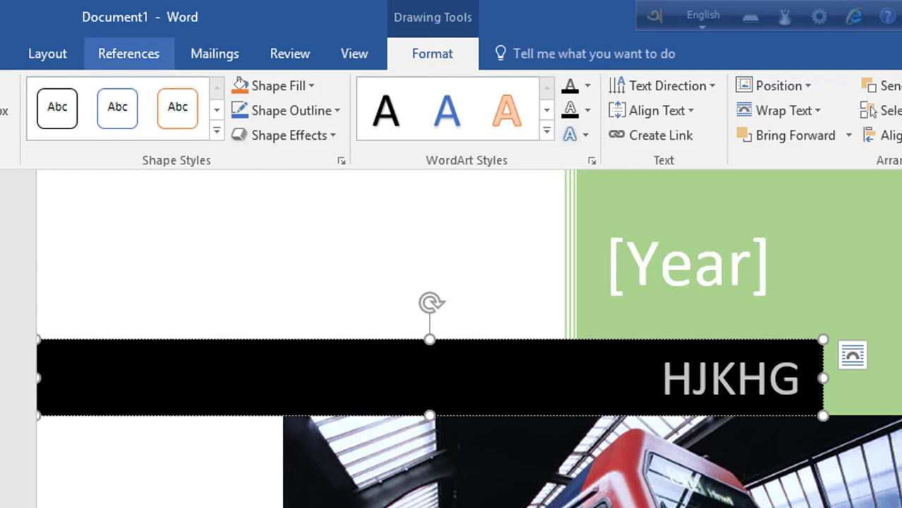
{"action": "left_click", "coordinate": [3, 54]}
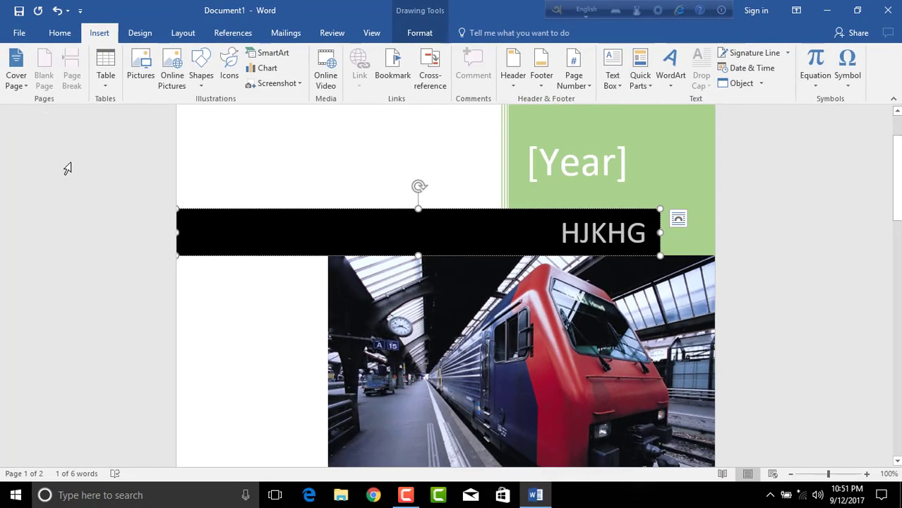
{"action": "left_click", "coordinate": [68, 170]}
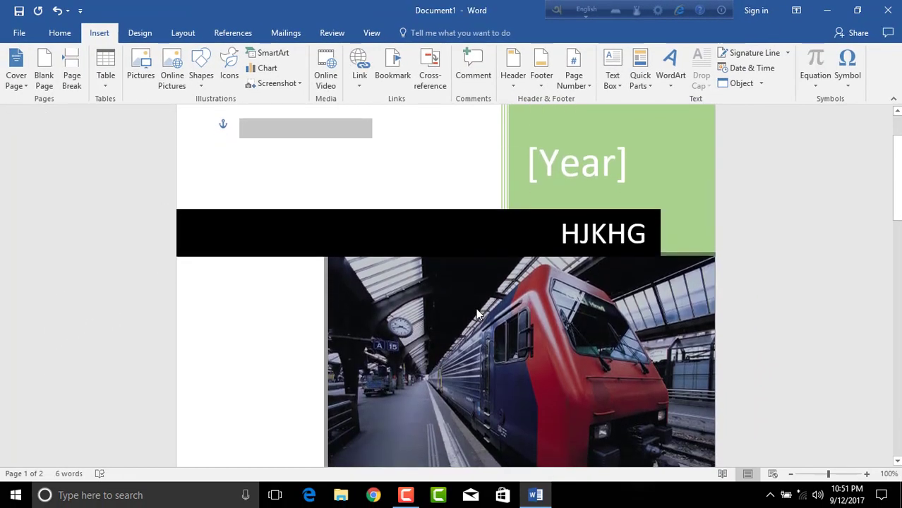
{"action": "left_click_drag", "start_coordinate": [896, 173], "coordinate": [896, 152]}
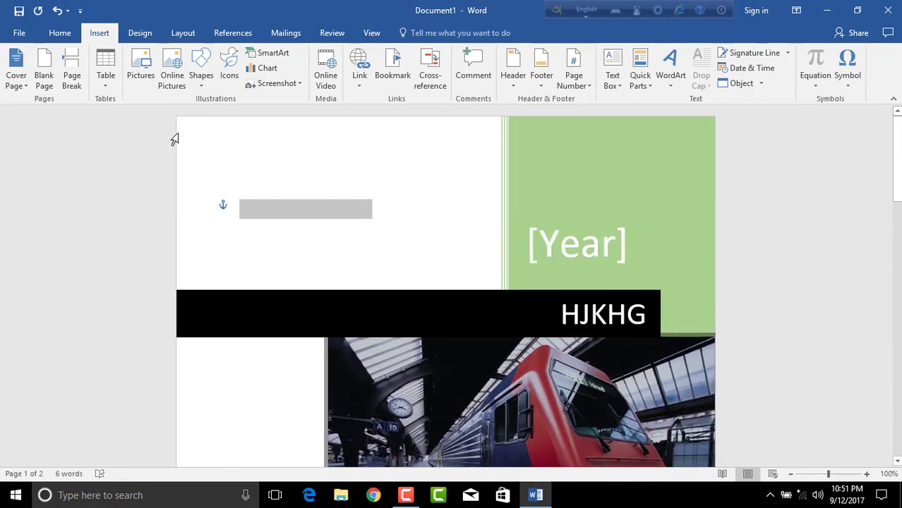
{"action": "left_click", "coordinate": [12, 89]}
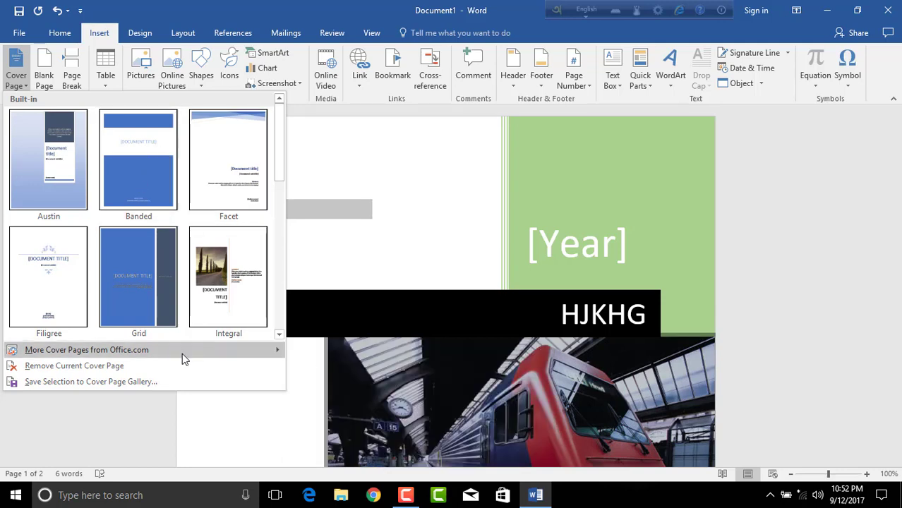
{"action": "mouse_move", "coordinate": [86, 350]}
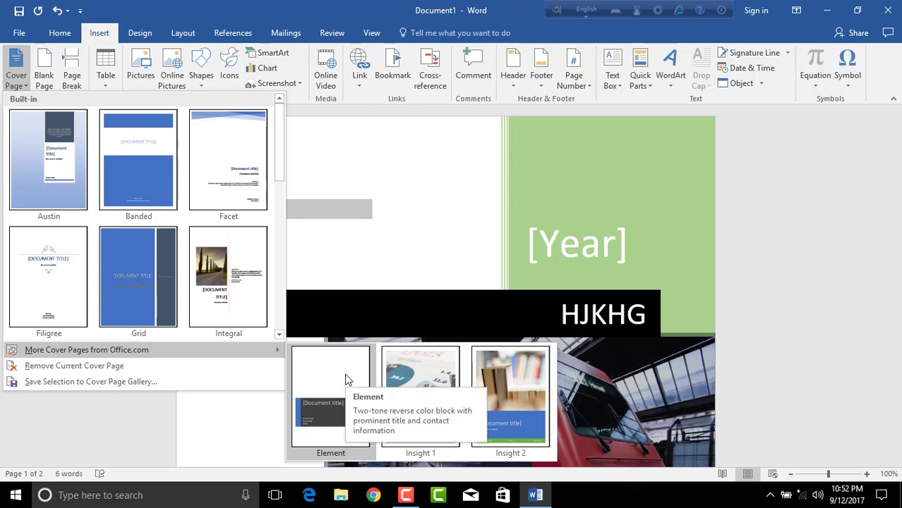
{"action": "left_click", "coordinate": [153, 372]}
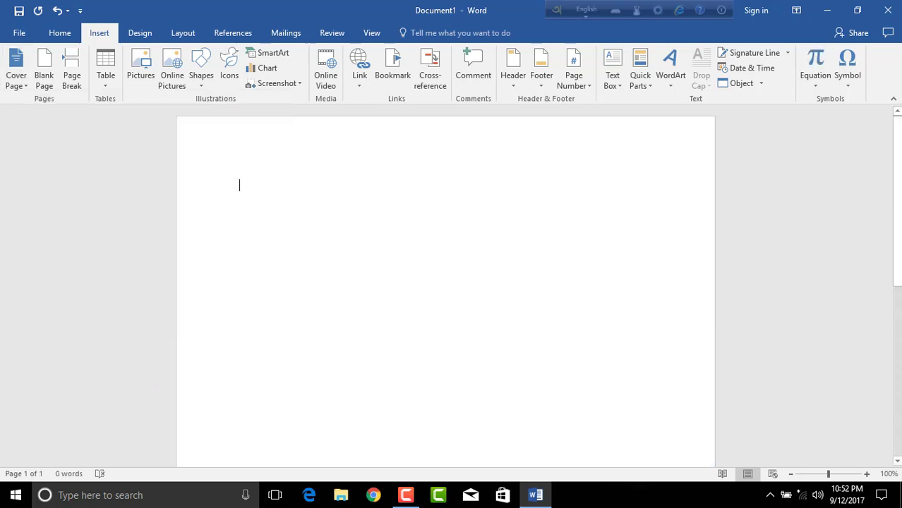
{"action": "left_click", "coordinate": [25, 85]}
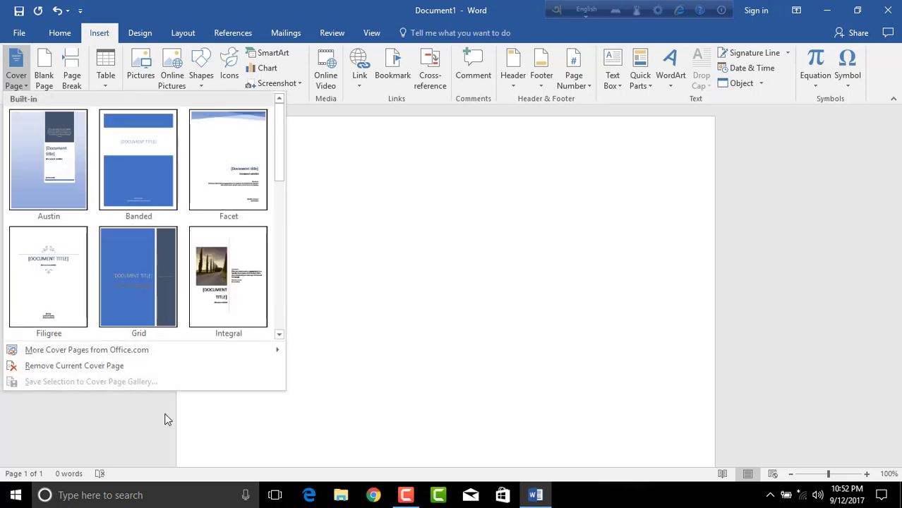
{"action": "left_click", "coordinate": [408, 278]}
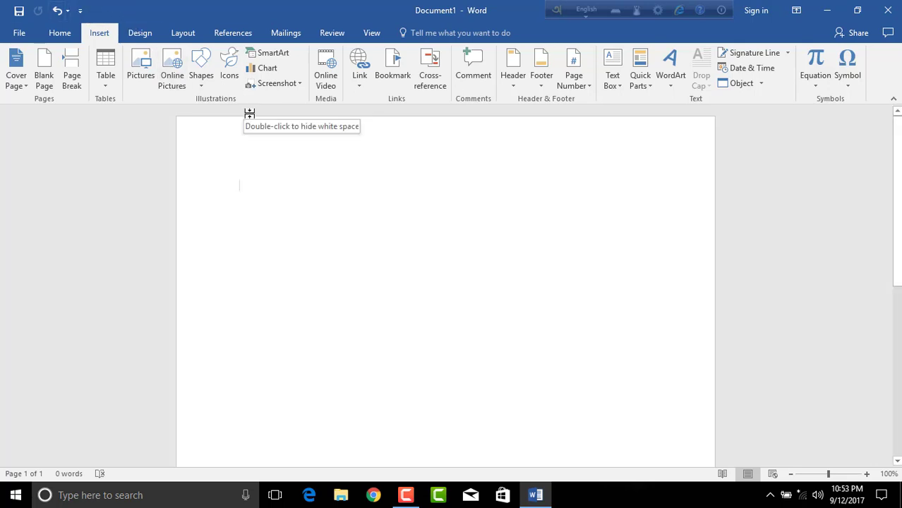
{"action": "left_click", "coordinate": [15, 83]}
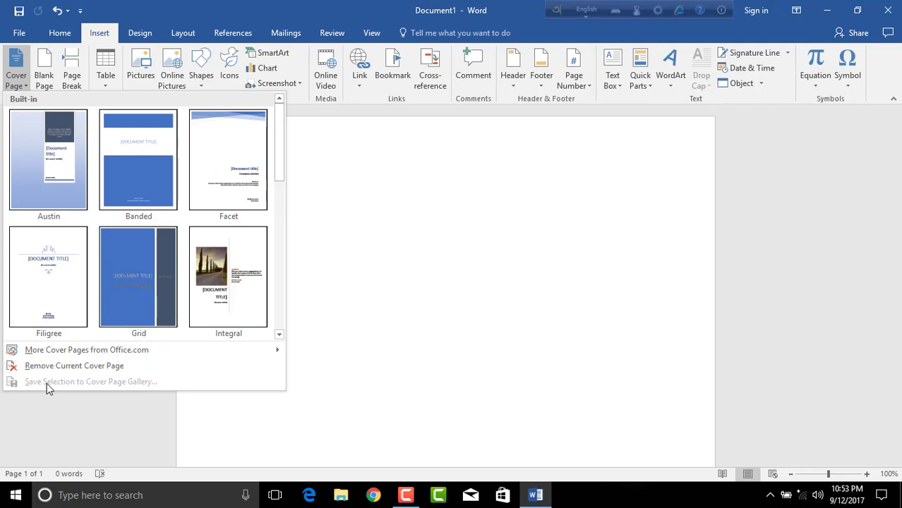
{"action": "scroll", "coordinate": [222, 223], "scroll_direction": "down", "scroll_amount": 3}
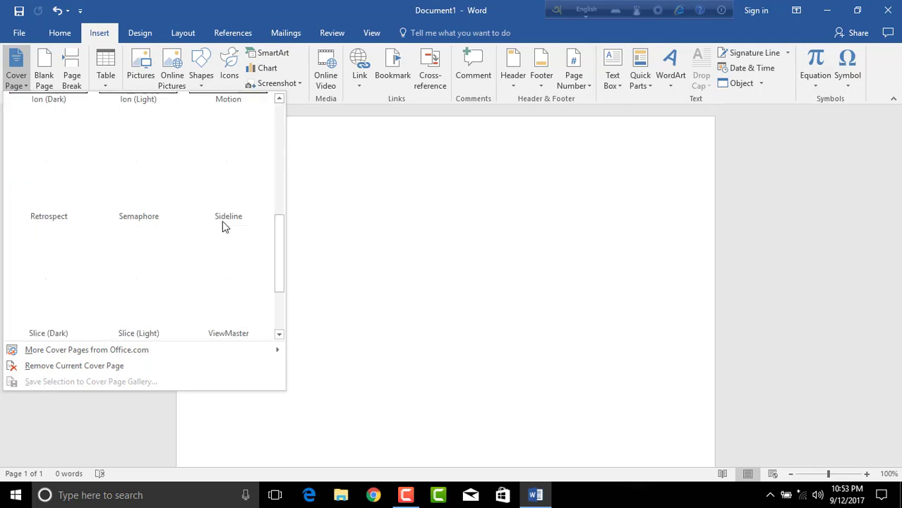
{"action": "scroll", "coordinate": [118, 187], "scroll_direction": "up", "scroll_amount": 3}
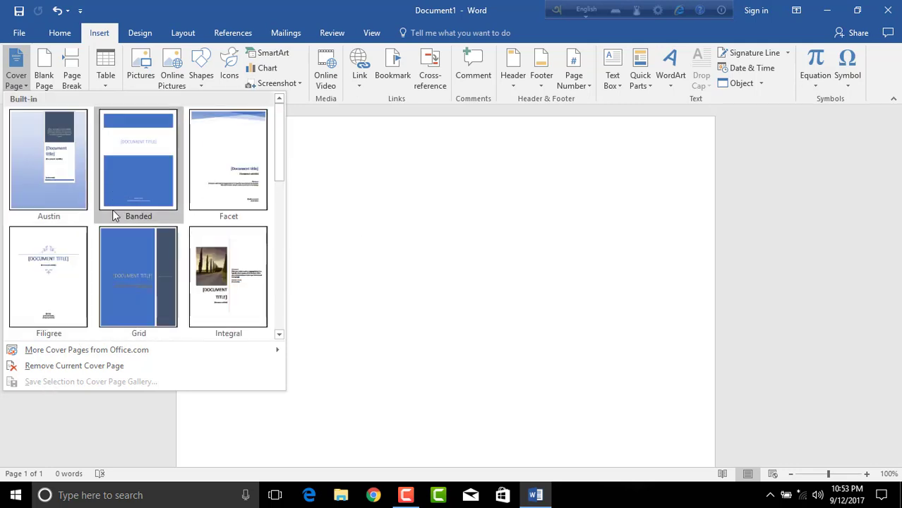
{"action": "scroll", "coordinate": [149, 254], "scroll_direction": "down", "scroll_amount": 3}
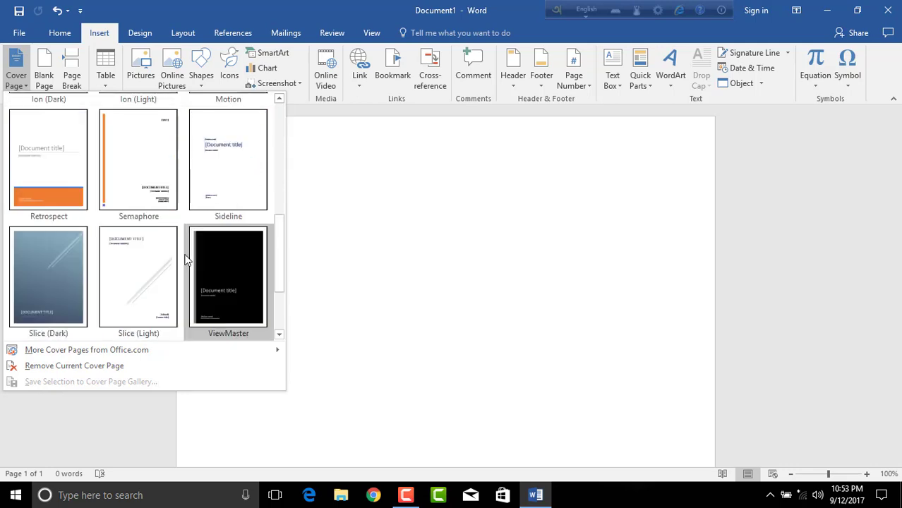
{"action": "scroll", "coordinate": [185, 261], "scroll_direction": "down", "scroll_amount": 1}
{"action": "left_click", "coordinate": [346, 251]}
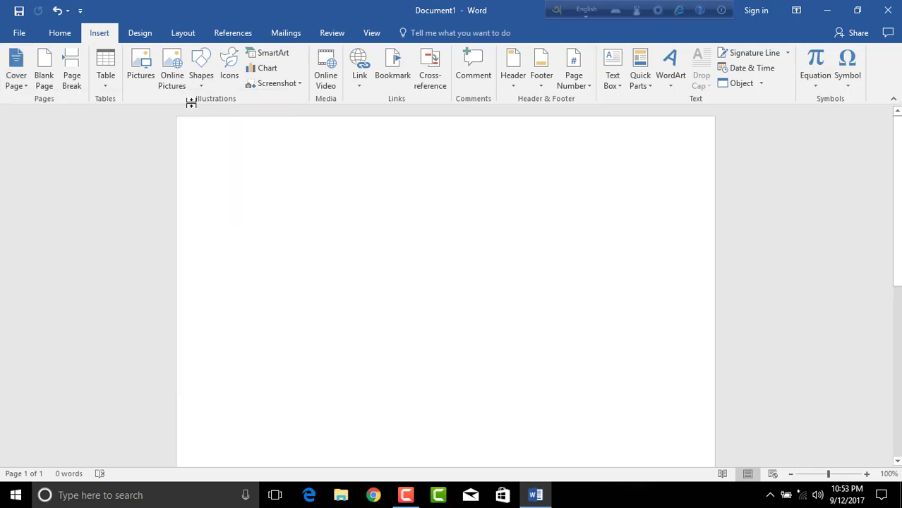
- Draw a 3.22" by 4.2" blue rectangle near the top of the page
{"action": "left_click", "coordinate": [203, 76]}
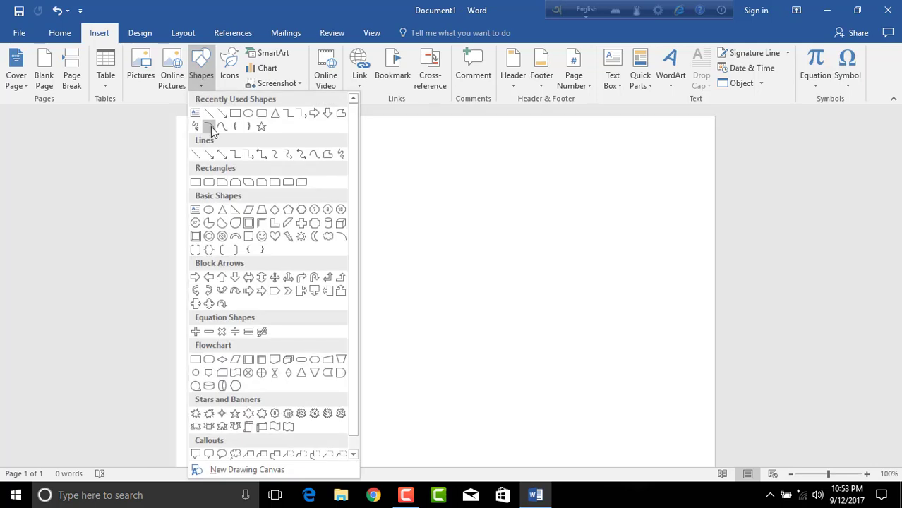
{"action": "left_click", "coordinate": [235, 114]}
{"action": "left_click_drag", "start_coordinate": [264, 151], "coordinate": [531, 356]}
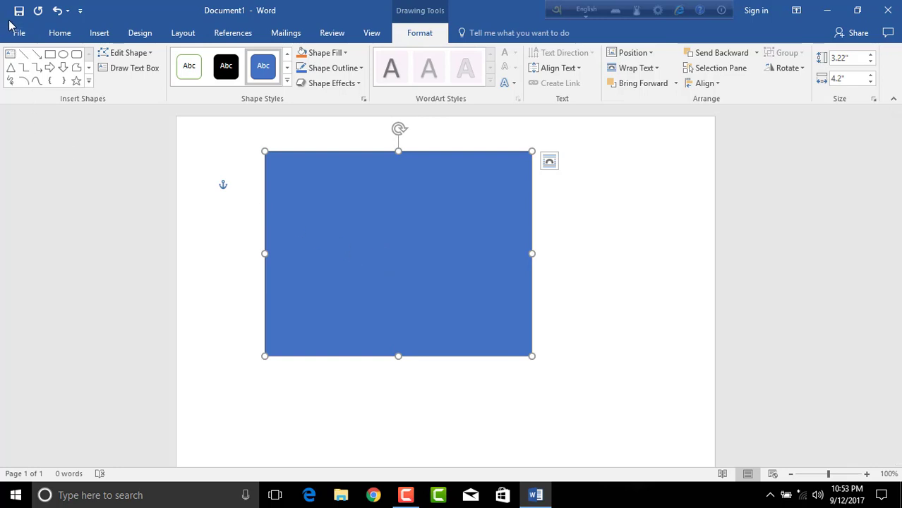
{"action": "left_click", "coordinate": [99, 34]}
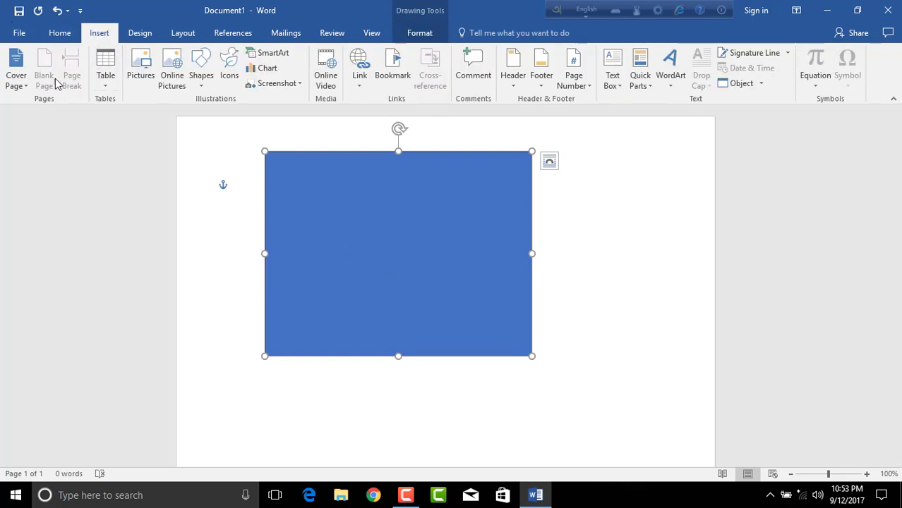
- Choose Save Selection to Cover Page Gallery for the selected rectangle
{"action": "left_click", "coordinate": [20, 85]}
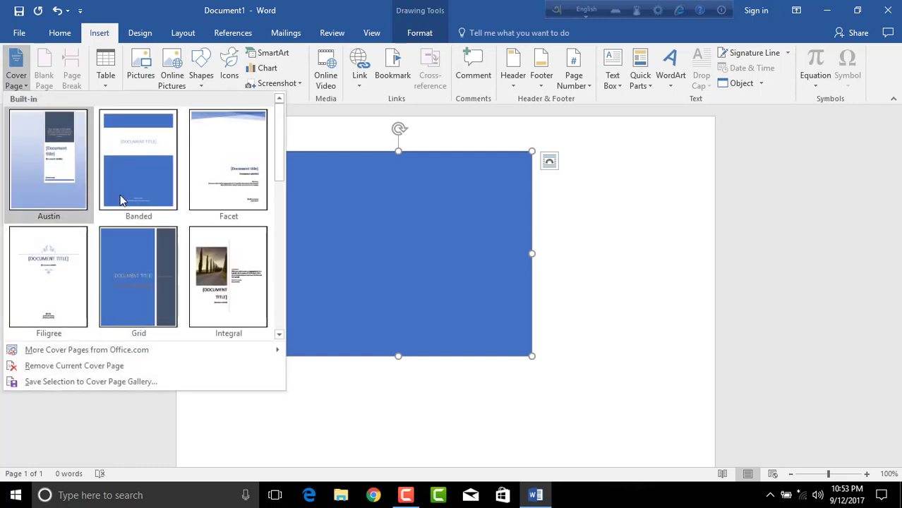
{"action": "left_click", "coordinate": [62, 387]}
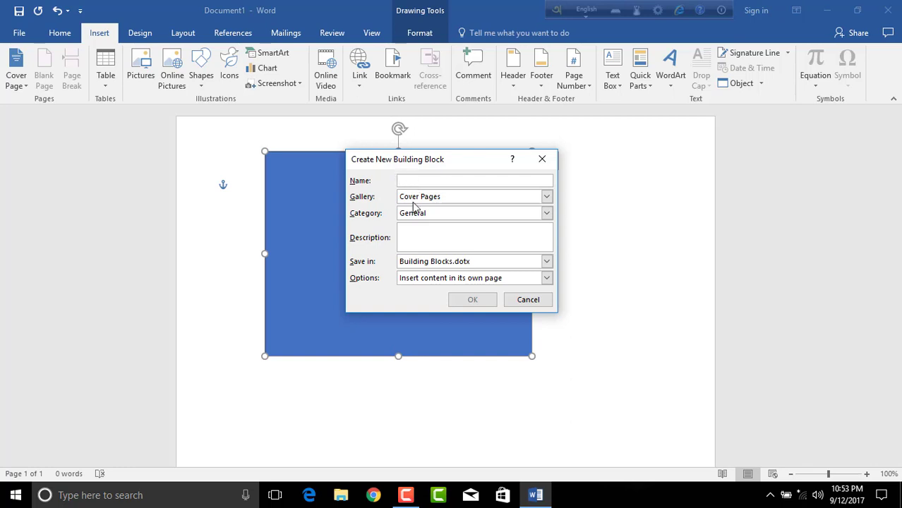
- Set category Report, keeping Cover Pages gallery, Building Blocks.dotx and own-page insertion
{"action": "left_click", "coordinate": [415, 228]}
{"action": "left_click", "coordinate": [415, 214]}
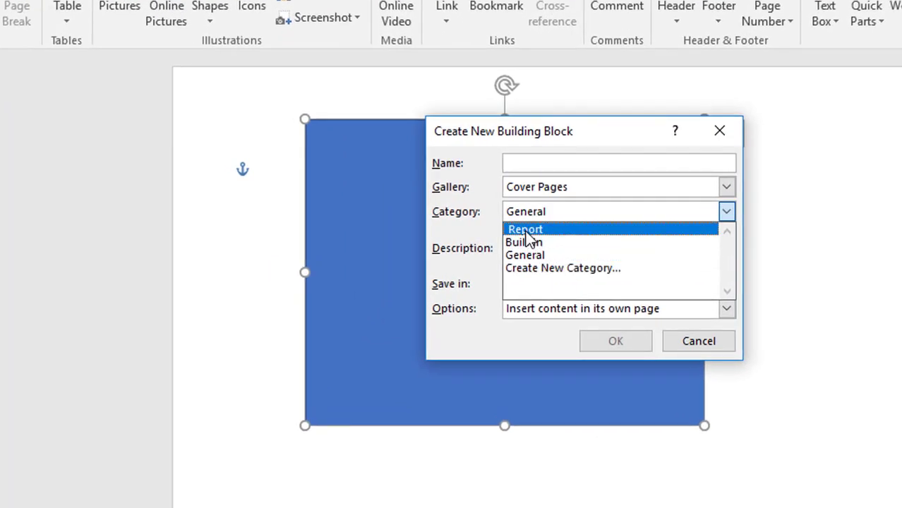
{"action": "left_click", "coordinate": [452, 248]}
{"action": "left_click", "coordinate": [538, 188]}
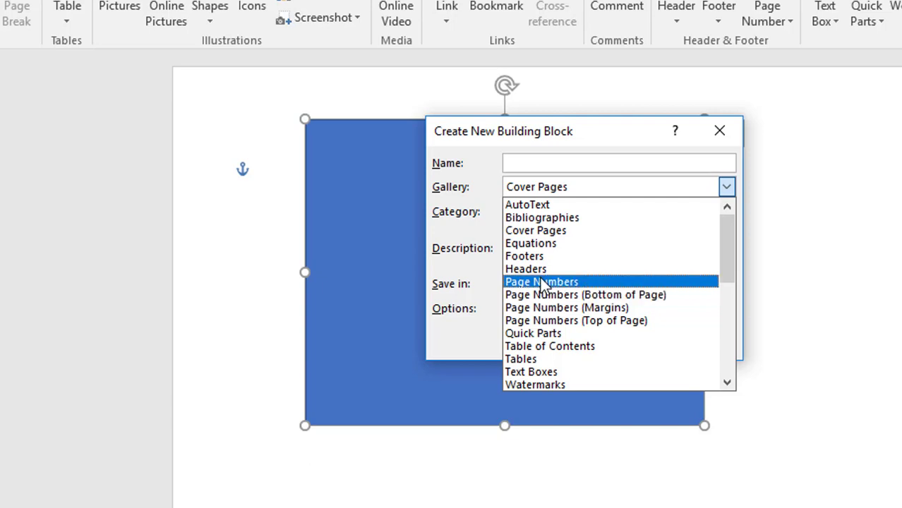
{"action": "left_click", "coordinate": [540, 231]}
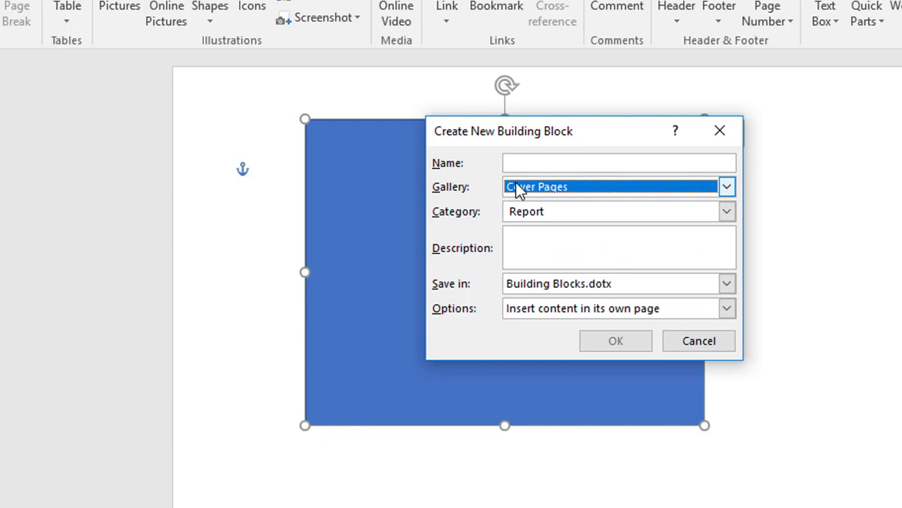
{"action": "left_click", "coordinate": [533, 286]}
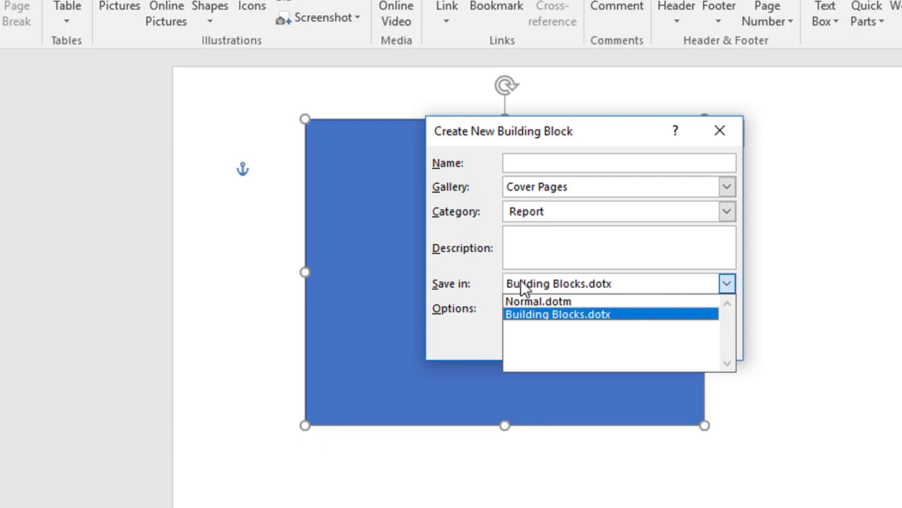
{"action": "left_click", "coordinate": [522, 286]}
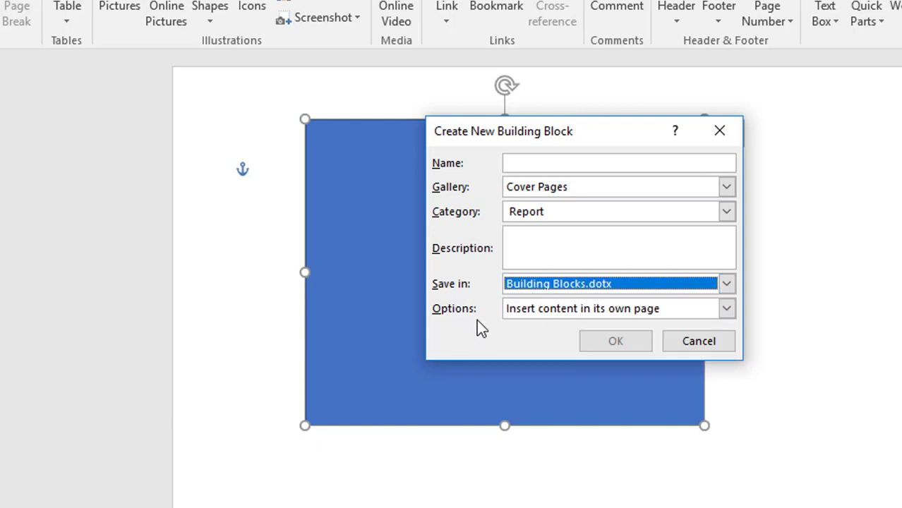
{"action": "left_click", "coordinate": [592, 313]}
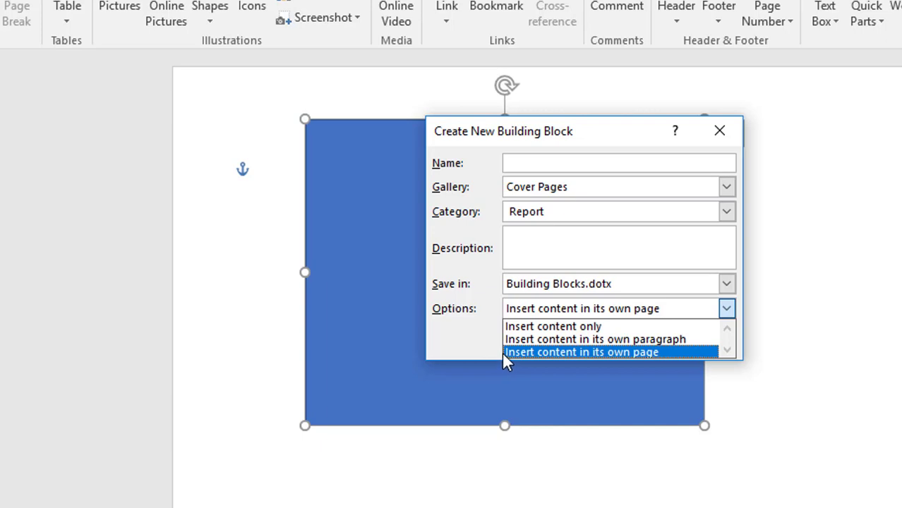
{"action": "left_click", "coordinate": [501, 352]}
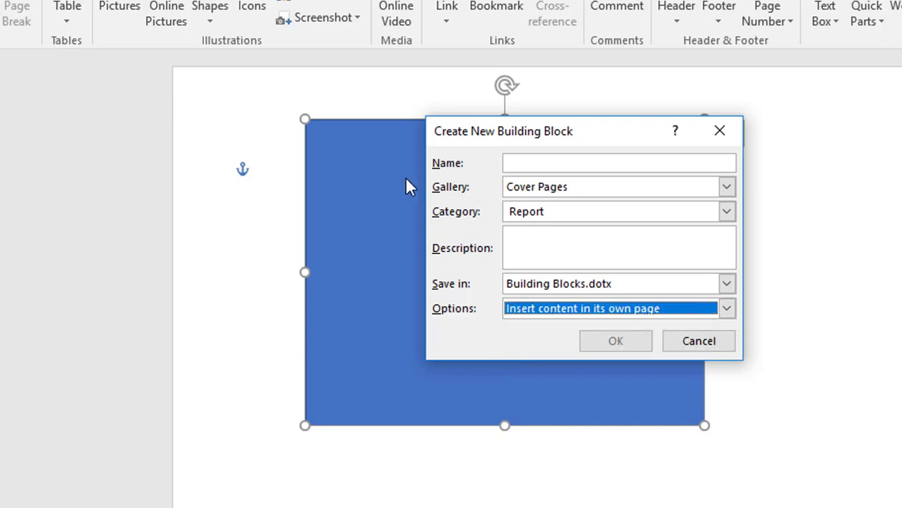
- Name the new building block HI and confirm it
{"action": "left_click", "coordinate": [559, 160]}
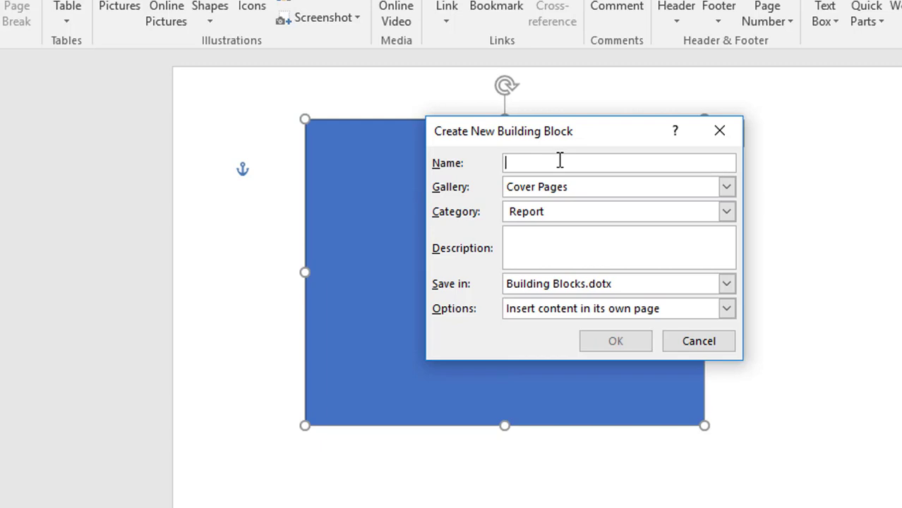
{"action": "type", "text": "HI"}
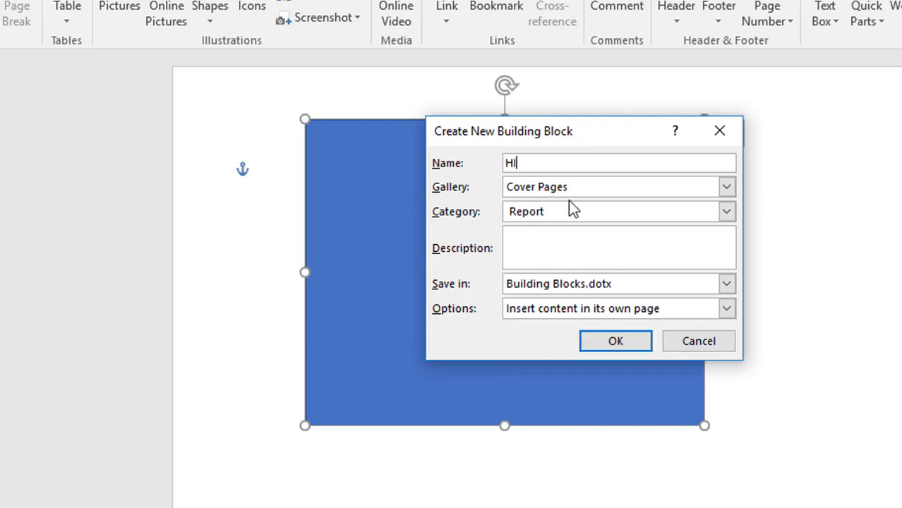
{"action": "left_click", "coordinate": [612, 341]}
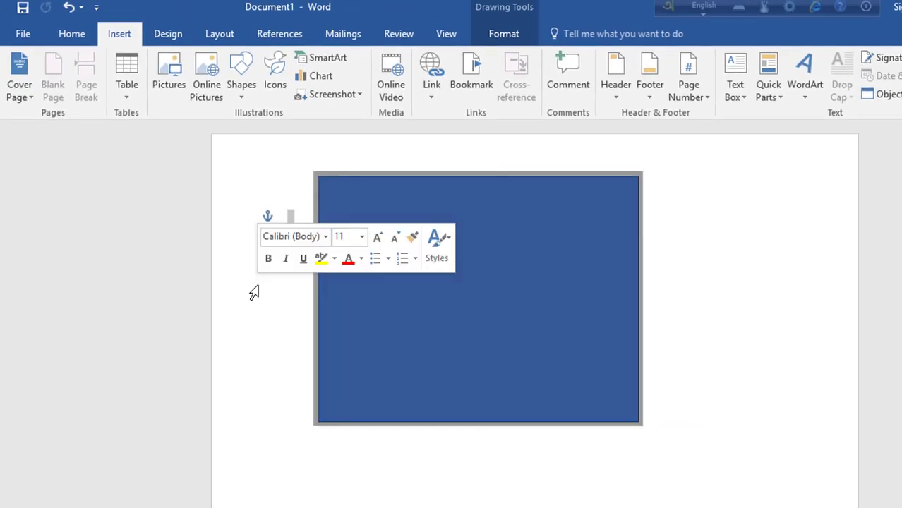
{"action": "left_click", "coordinate": [254, 293]}
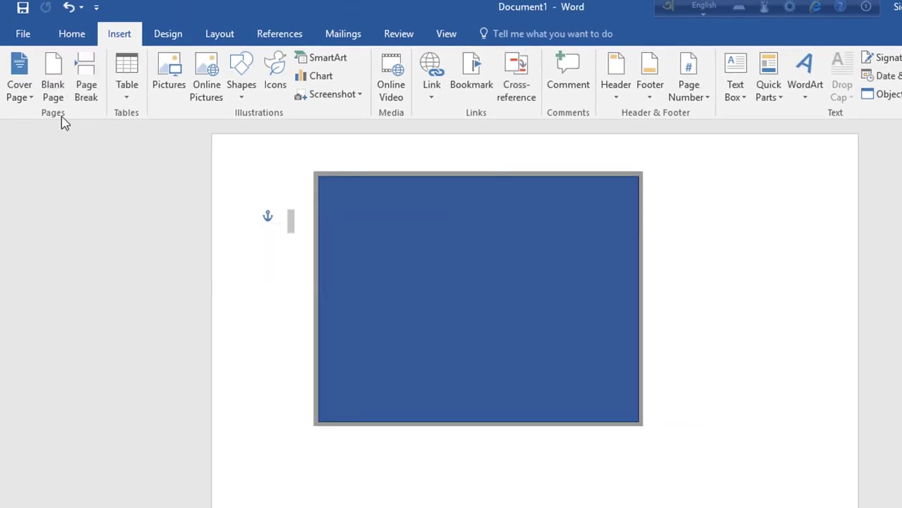
{"action": "left_click", "coordinate": [20, 96]}
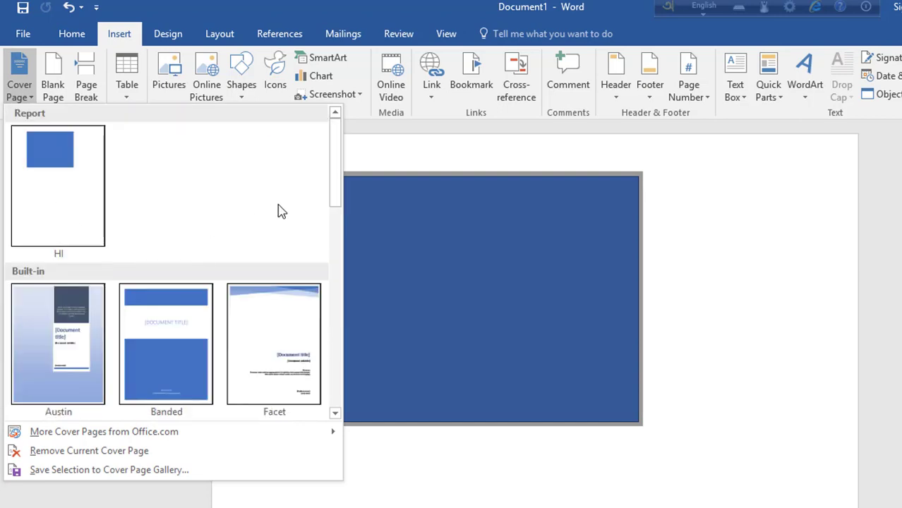
{"action": "mouse_move", "coordinate": [333, 173]}
{"action": "left_mouse_down"}
{"action": "mouse_move", "coordinate": [339, 376]}
{"action": "mouse_move", "coordinate": [329, 168]}
{"action": "left_mouse_up"}
{"action": "mouse_move", "coordinate": [336, 173]}
{"action": "left_mouse_down"}
{"action": "mouse_move", "coordinate": [334, 375]}
{"action": "mouse_move", "coordinate": [340, 154]}
{"action": "left_mouse_up"}
{"action": "left_click", "coordinate": [383, 161]}
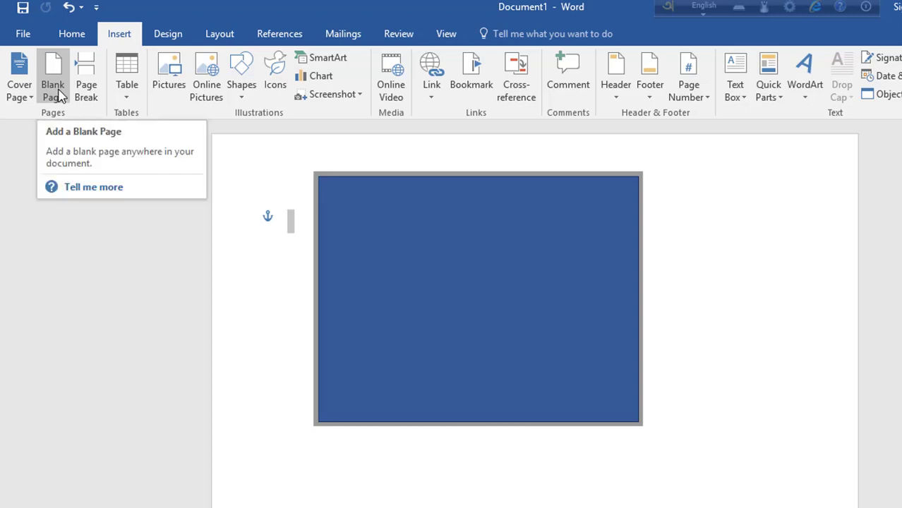
- Delete the blue rectangle from the page
{"action": "left_click", "coordinate": [522, 316]}
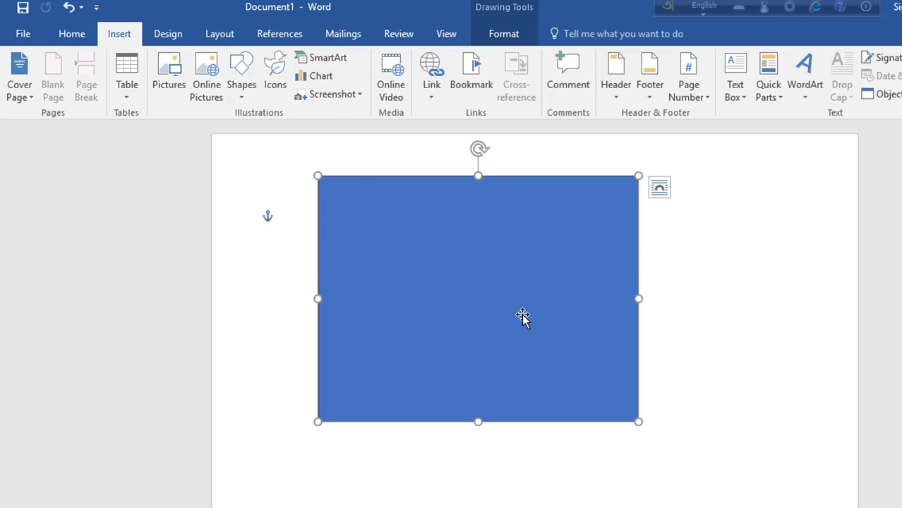
{"action": "key", "text": "Delete"}
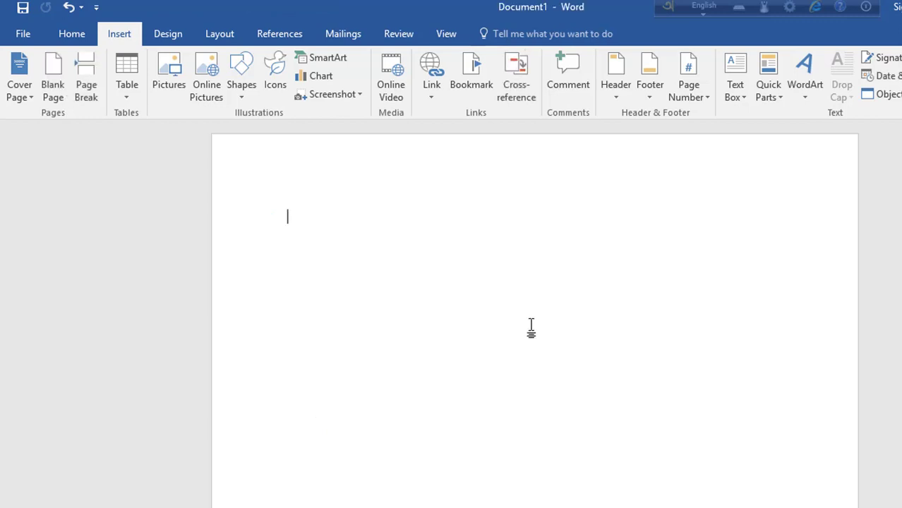
{"action": "scroll", "coordinate": [531, 327], "scroll_direction": "down", "scroll_amount": 1}
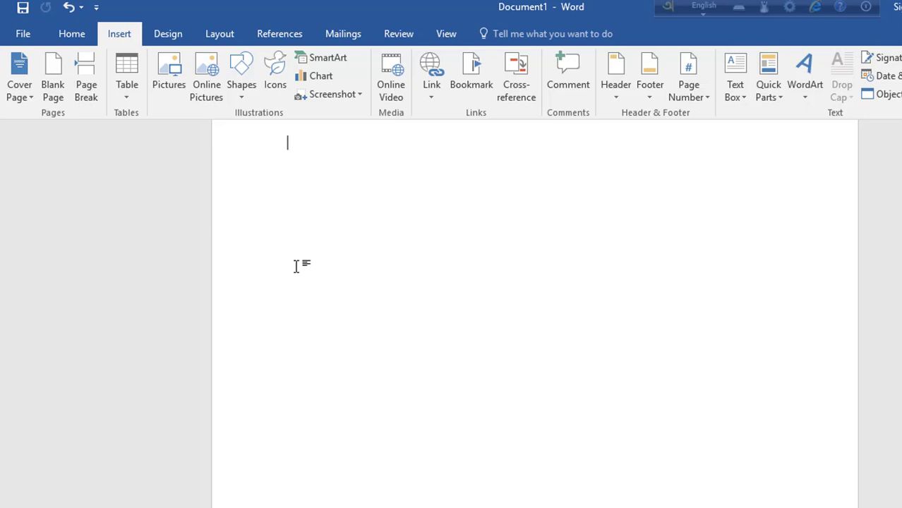
{"action": "scroll", "coordinate": [338, 298], "scroll_direction": "up", "scroll_amount": 2}
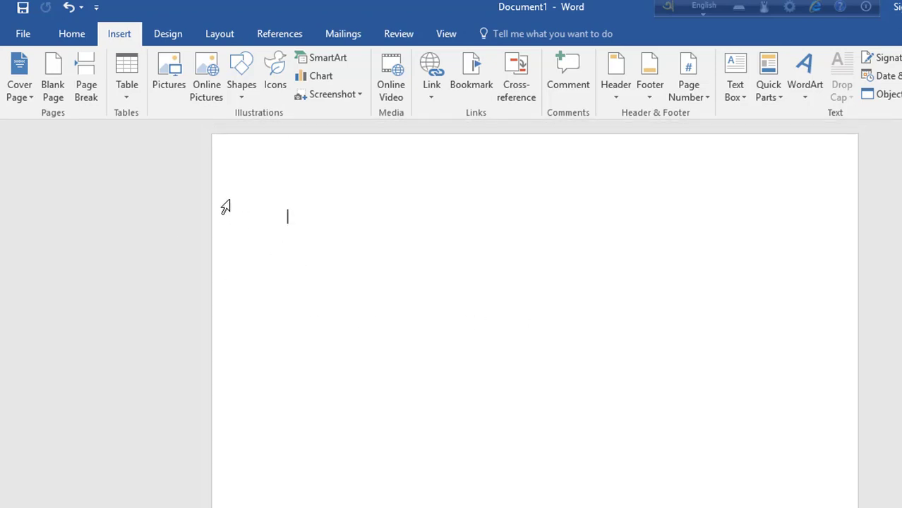
- Insert a blank page into the document
{"action": "left_click", "coordinate": [56, 88]}
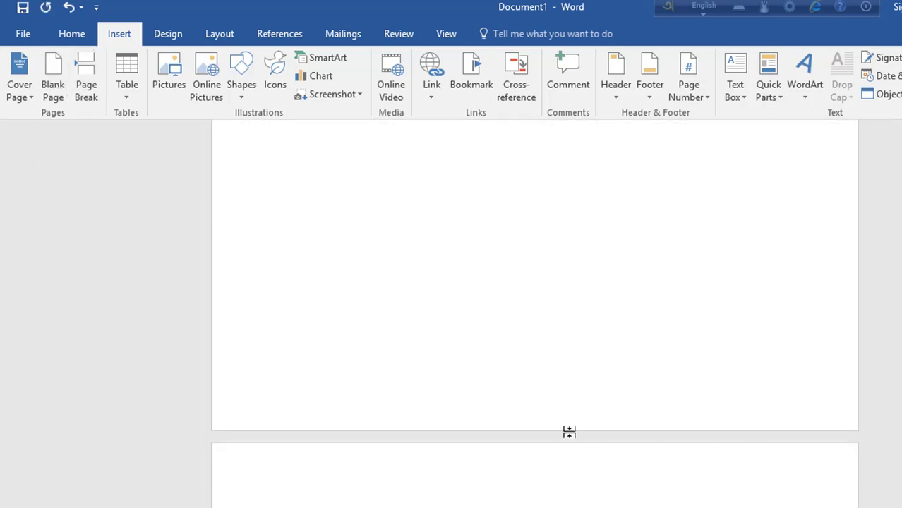
{"action": "scroll", "coordinate": [333, 435], "scroll_direction": "down", "scroll_amount": 3}
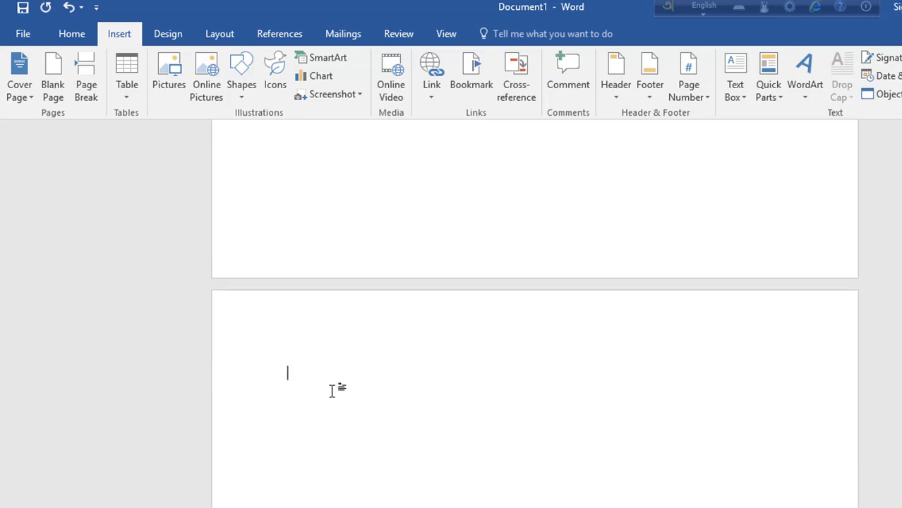
{"action": "scroll", "coordinate": [332, 391], "scroll_direction": "up", "scroll_amount": 5}
{"action": "scroll", "coordinate": [332, 390], "scroll_direction": "down", "scroll_amount": 4}
{"action": "scroll", "coordinate": [331, 391], "scroll_direction": "up", "scroll_amount": 4}
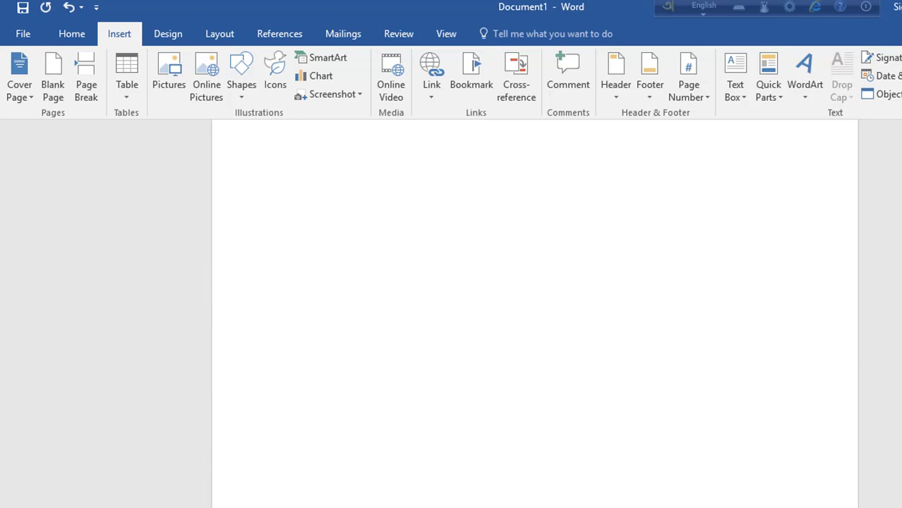
- Type the lines DJFNjNVNVkNV. and xmkcmzxkvnmk, then add another blank page
{"action": "type", "text": "DJFNjN"}
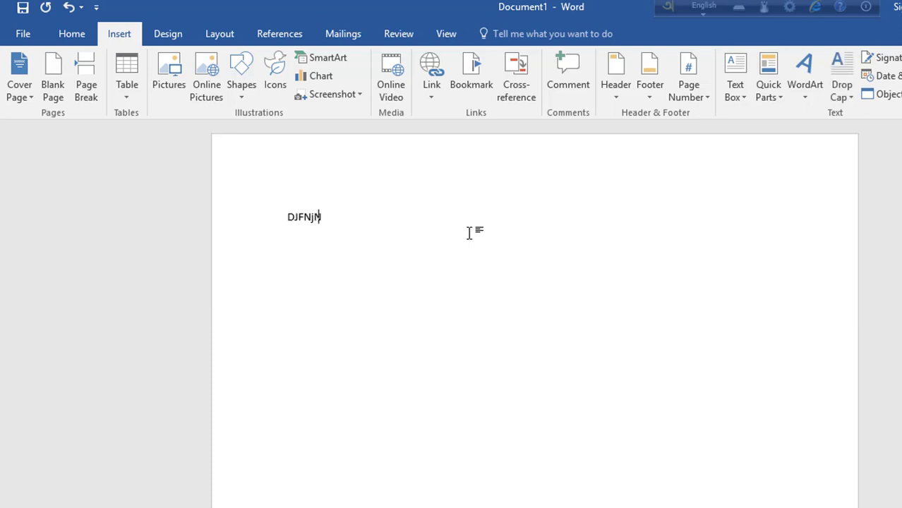
{"action": "type", "text": "VNVkNV."}
{"action": "key", "text": "Return"}
{"action": "type", "text": "xmkcmzxkvnmk"}
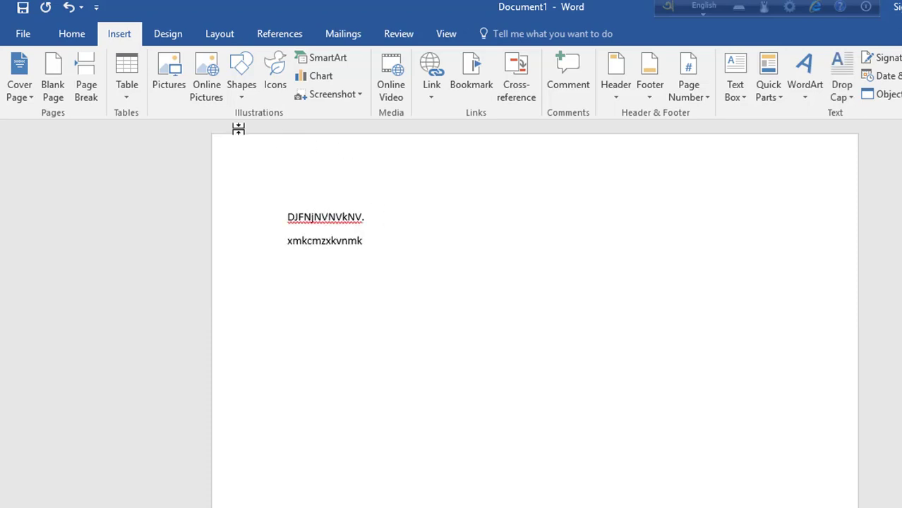
{"action": "left_click", "coordinate": [51, 92]}
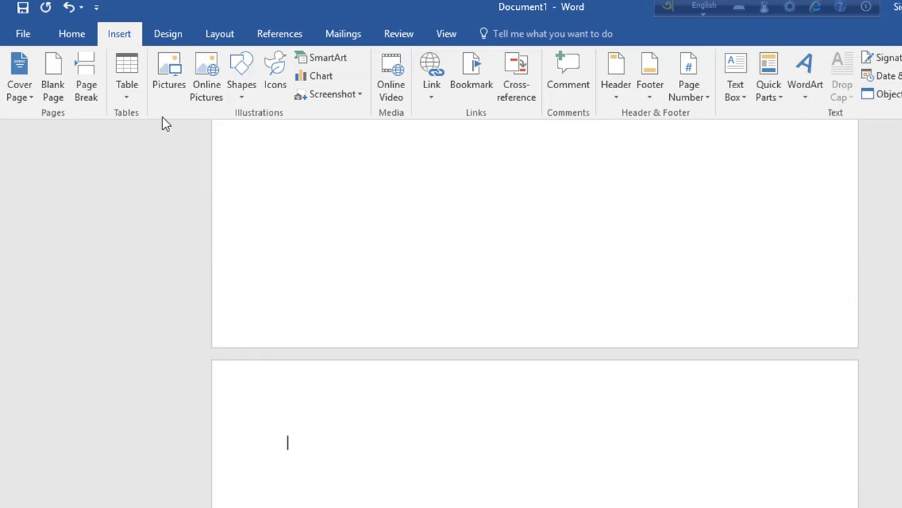
- Undo the extra blank page and scroll through the three-page document
{"action": "key", "text": "ctrl+z"}
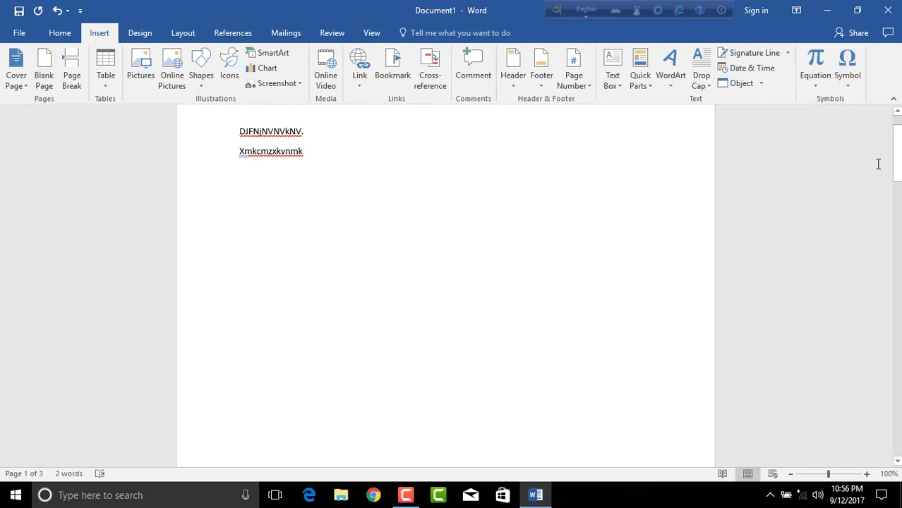
{"action": "mouse_move", "coordinate": [897, 164]}
{"action": "left_mouse_down"}
{"action": "mouse_move", "coordinate": [899, 239]}
{"action": "mouse_move", "coordinate": [891, 186]}
{"action": "left_mouse_up"}
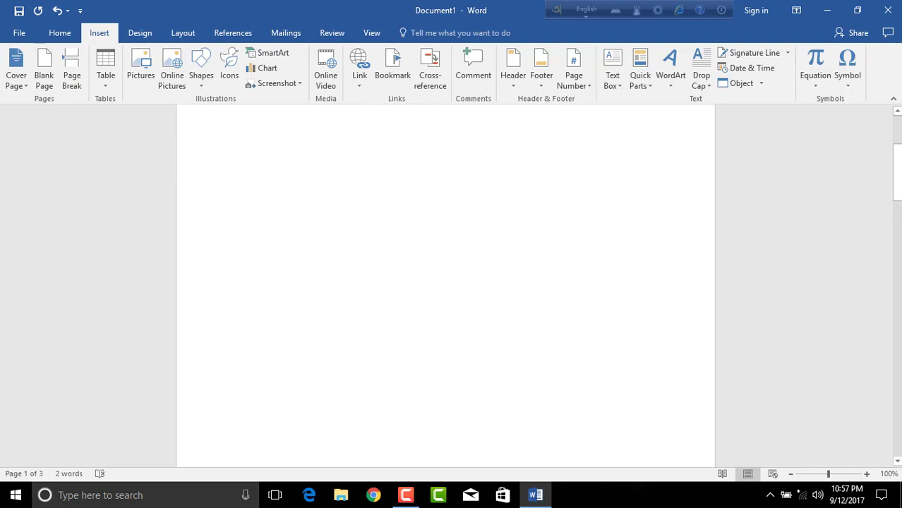
{"action": "mouse_move", "coordinate": [897, 173]}
{"action": "left_mouse_down"}
{"action": "mouse_move", "coordinate": [896, 141]}
{"action": "mouse_move", "coordinate": [897, 328]}
{"action": "left_mouse_up"}
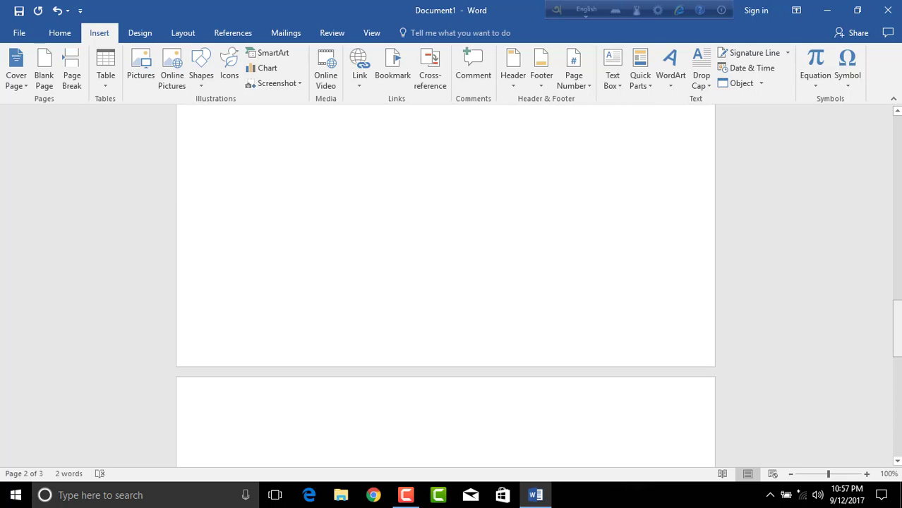
{"action": "mouse_move", "coordinate": [896, 329]}
{"action": "left_mouse_down"}
{"action": "mouse_move", "coordinate": [896, 142]}
{"action": "mouse_move", "coordinate": [897, 381]}
{"action": "left_mouse_up"}
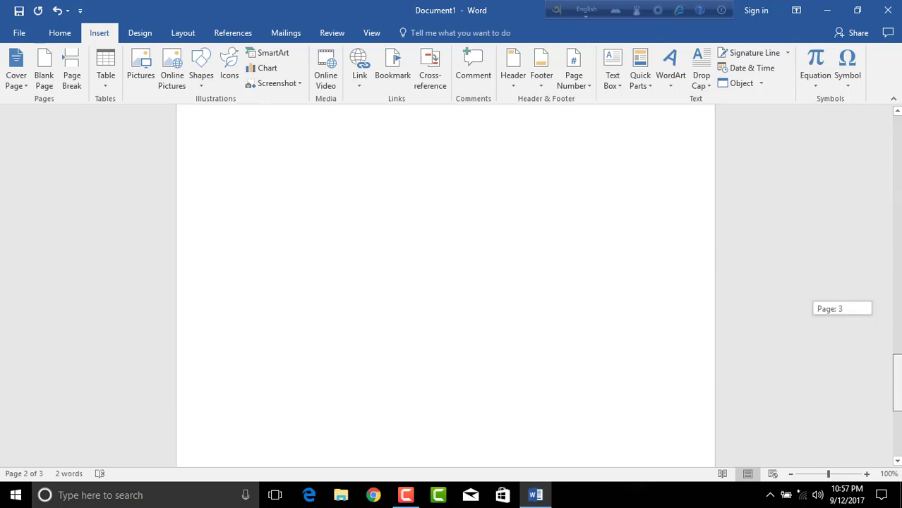
{"action": "mouse_move", "coordinate": [897, 381]}
{"action": "left_mouse_down"}
{"action": "mouse_move", "coordinate": [897, 428]}
{"action": "mouse_move", "coordinate": [899, 145]}
{"action": "left_mouse_up"}
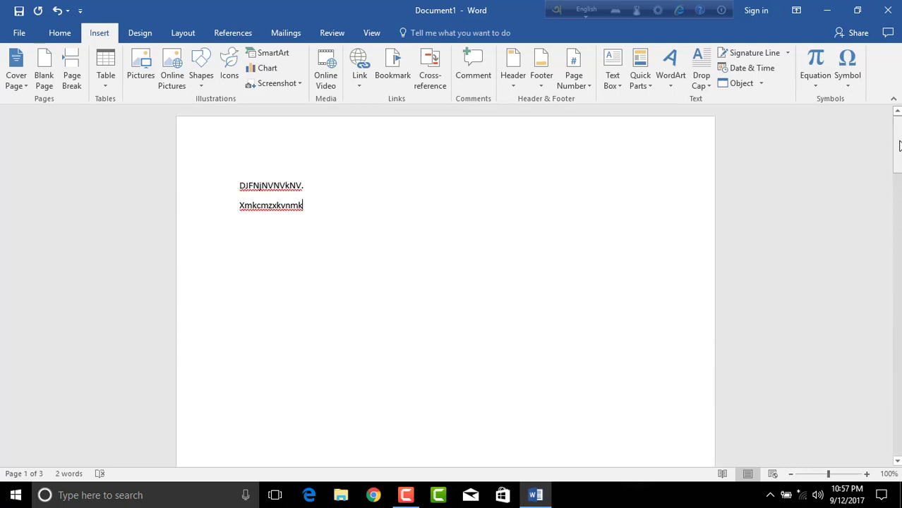
{"action": "left_click_drag", "start_coordinate": [899, 146], "coordinate": [557, 231]}
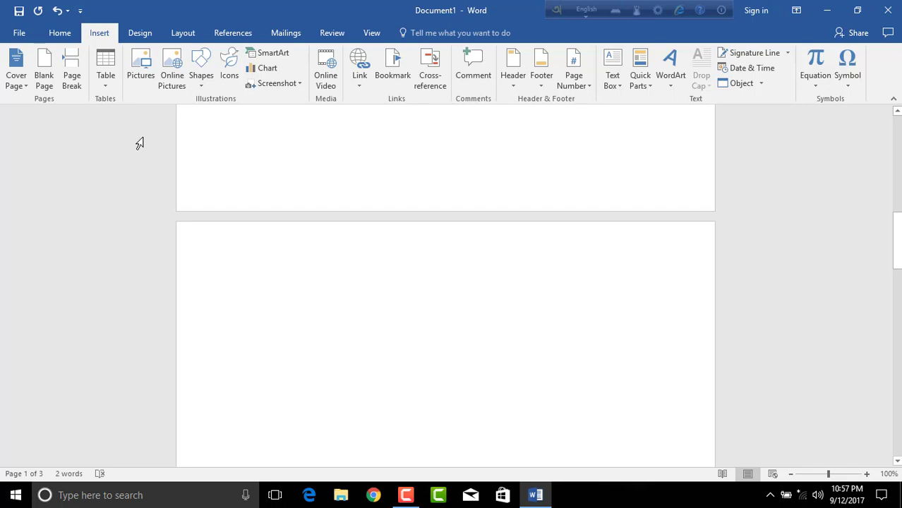
{"action": "left_click", "coordinate": [311, 144]}
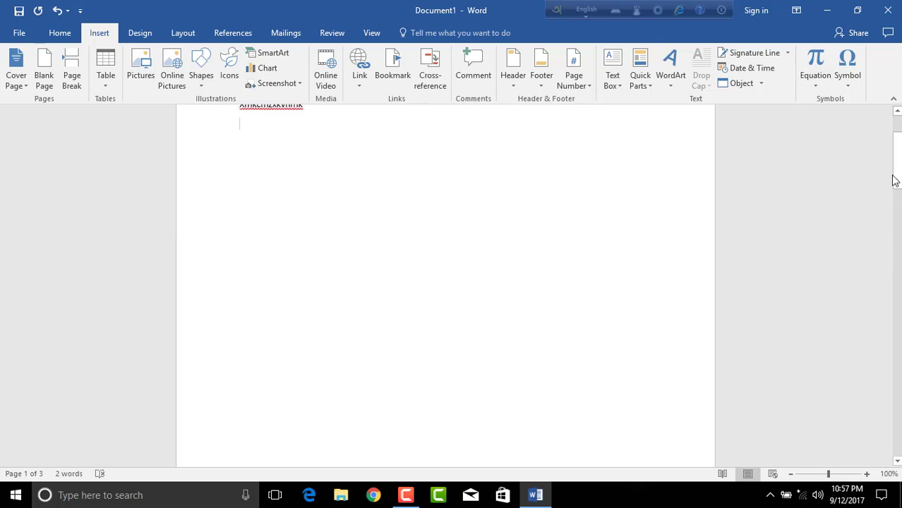
{"action": "left_click_drag", "start_coordinate": [896, 177], "coordinate": [895, 246]}
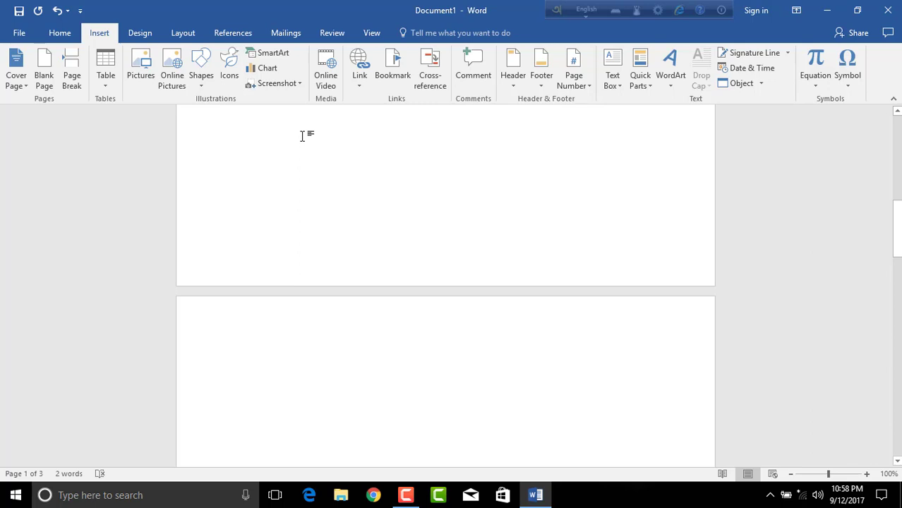
{"action": "mouse_move", "coordinate": [897, 228]}
{"action": "left_mouse_down"}
{"action": "mouse_move", "coordinate": [893, 136]}
{"action": "mouse_move", "coordinate": [897, 202]}
{"action": "left_mouse_up"}
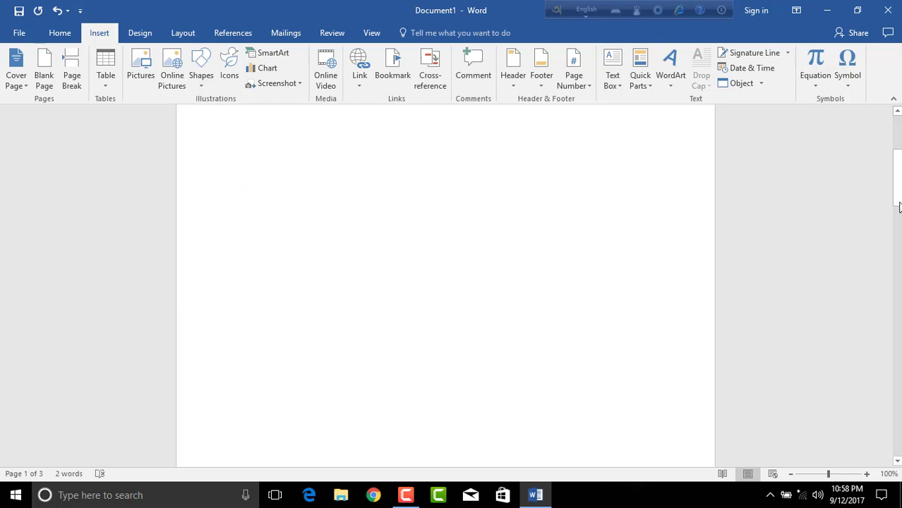
{"action": "left_click_drag", "start_coordinate": [898, 206], "coordinate": [898, 219]}
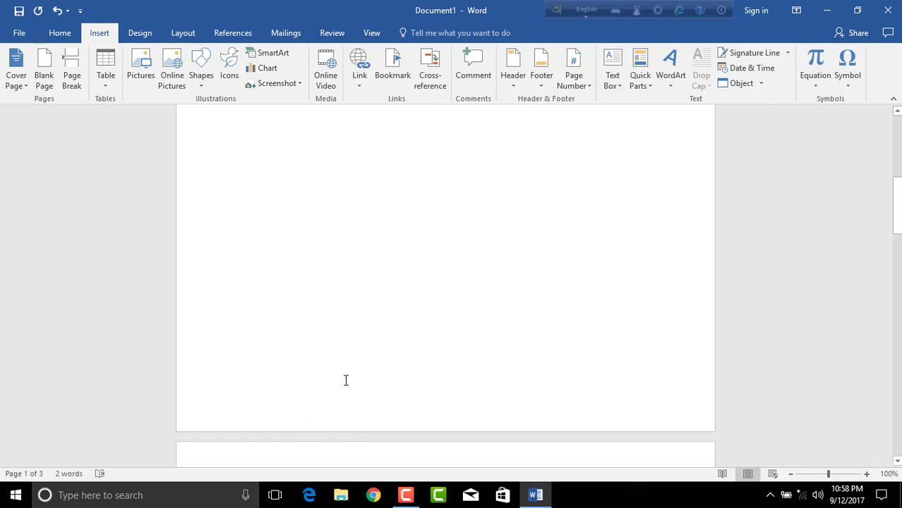
- Insert a page break, return to page 1, and type dfjnfsjcncd and ddxczbcj,dzc
{"action": "left_click", "coordinate": [80, 71]}
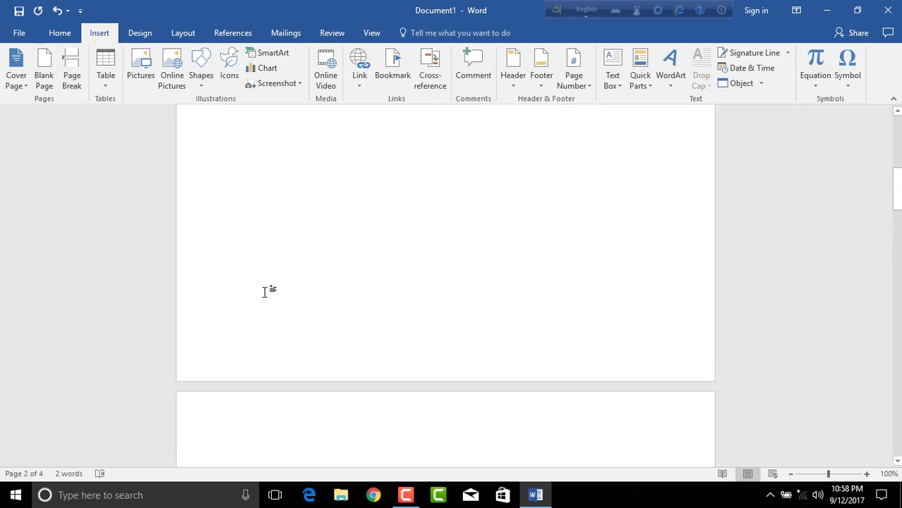
{"action": "key", "text": "ctrl+z"}
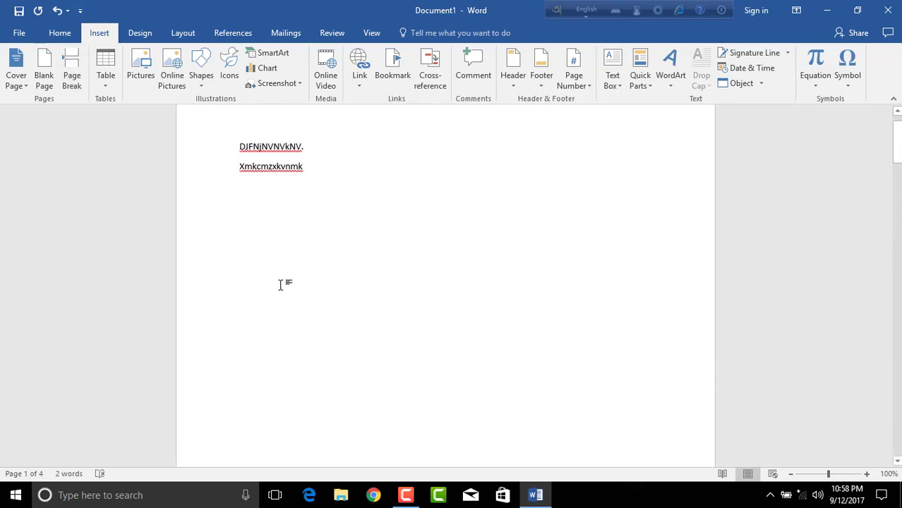
{"action": "type", "text": "dfjnfsjcnc"}
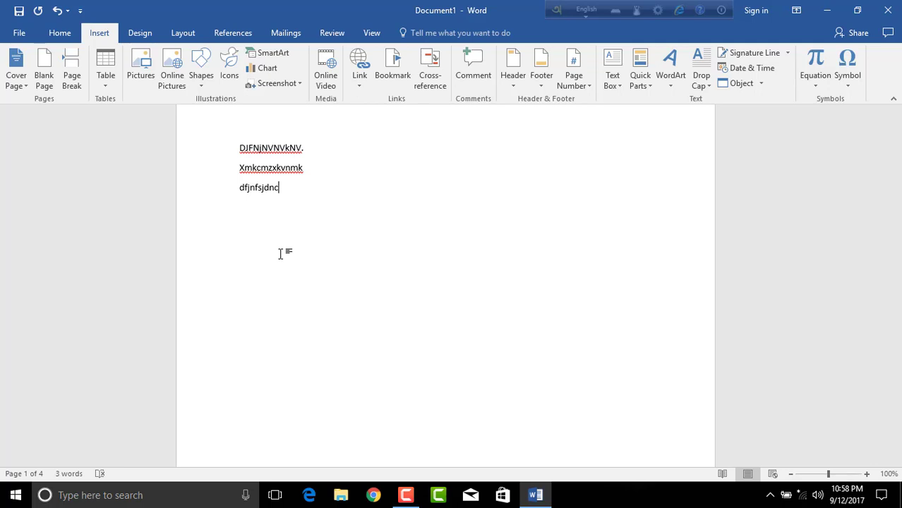
{"action": "type", "text": "d"}
{"action": "key", "text": "Return"}
{"action": "type", "text": "ddxczbcj,dzc"}
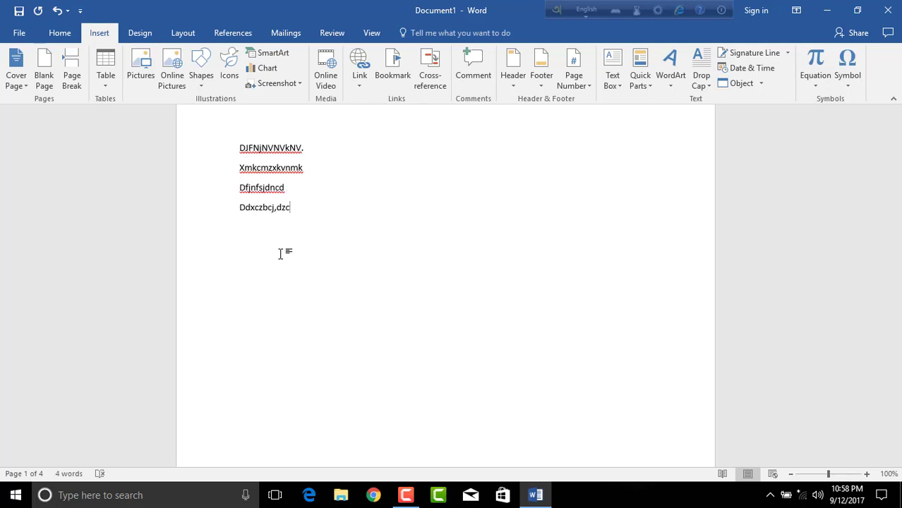
{"action": "key", "text": "Up"}
{"action": "key", "text": "Down"}
- Type three more lines: dskfnsnfsdjfn, ndvjnsjvnsvdns and jdcnsjkcnsjkdn
{"action": "key", "text": "Return"}
{"action": "type", "text": "dskfnsnfsdjfn"}
{"action": "key", "text": "Return"}
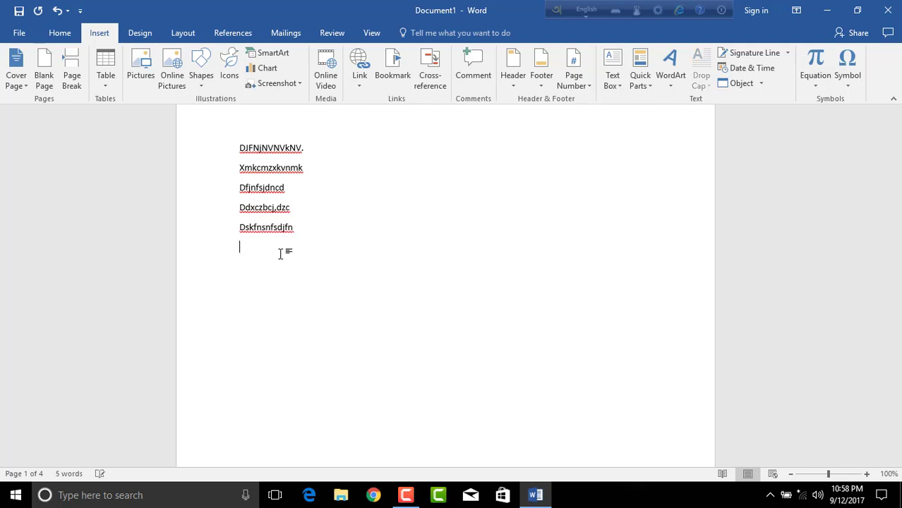
{"action": "type", "text": "ndvjnsjvnsvdns"}
{"action": "key", "text": "Return"}
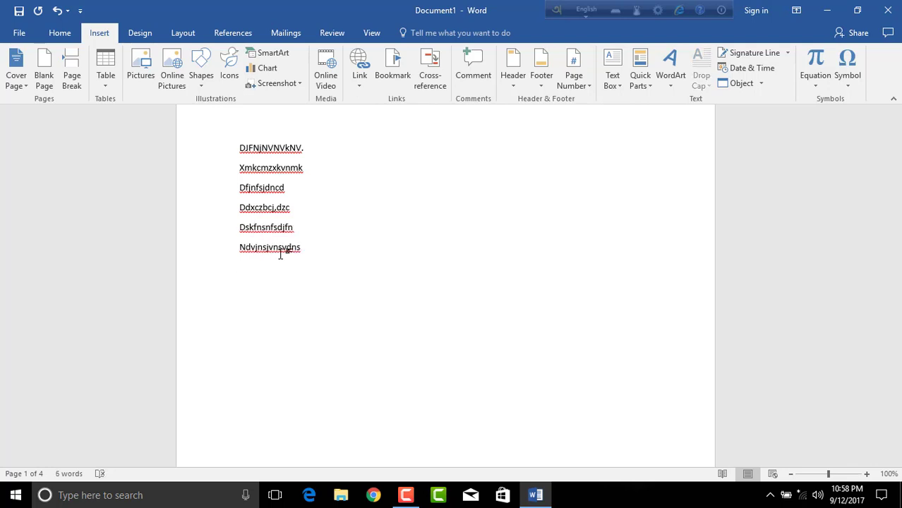
{"action": "type", "text": "jdcnsjkcnsjkdn"}
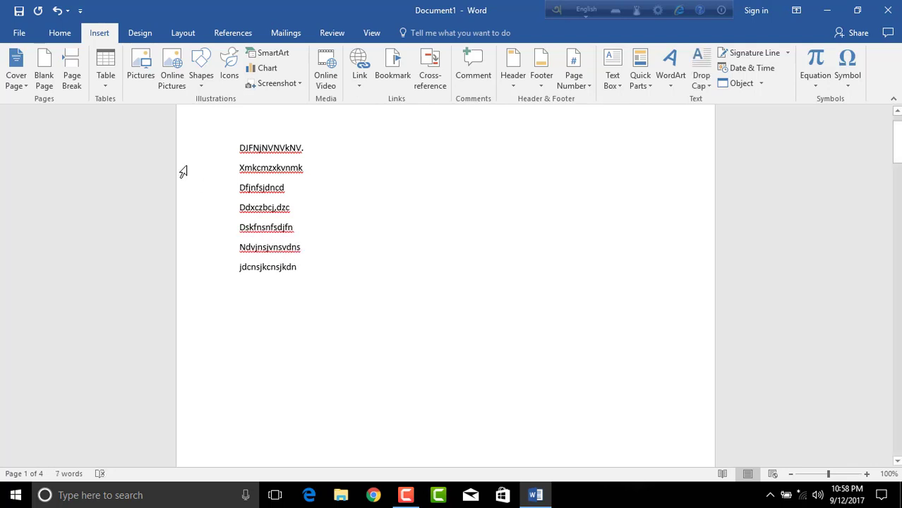
- Insert a page break after the last line, bringing the document to five pages
{"action": "left_click", "coordinate": [72, 74]}
{"action": "scroll", "coordinate": [311, 339], "scroll_direction": "up", "scroll_amount": 1}
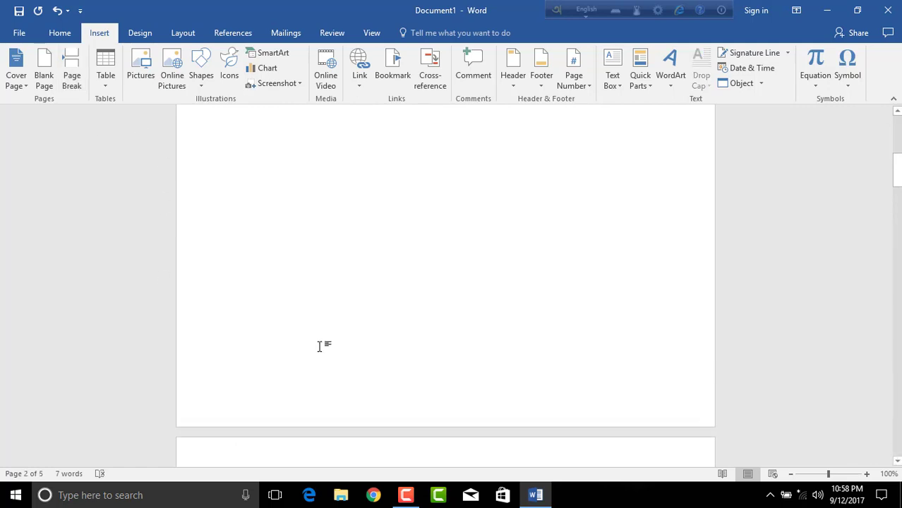
{"action": "scroll", "coordinate": [306, 356], "scroll_direction": "down", "scroll_amount": 1}
{"action": "scroll", "coordinate": [287, 404], "scroll_direction": "down", "scroll_amount": 1}
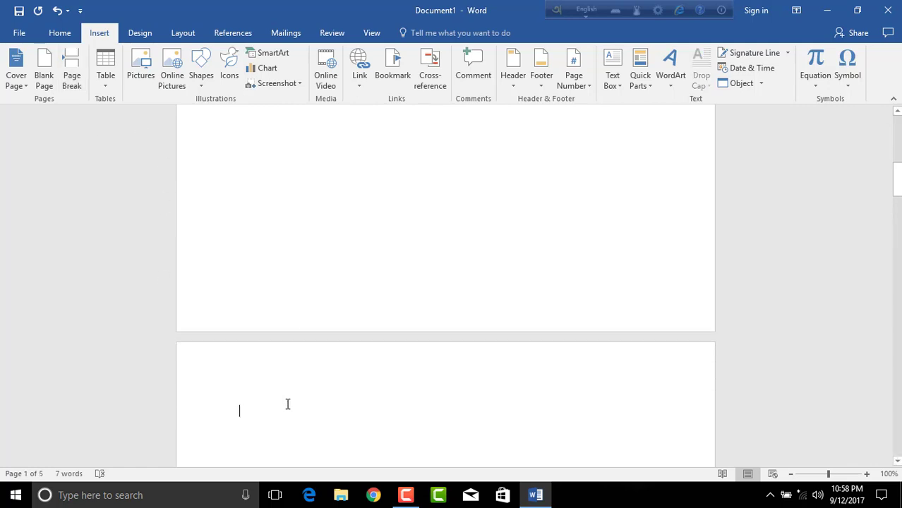